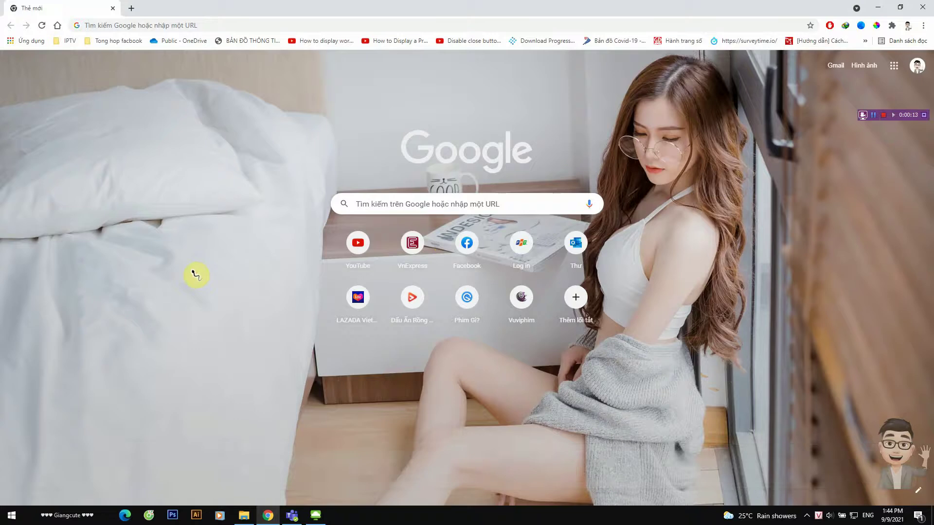
# Step: Open the browser's developer tools and set their dock side to the right
pyautogui.hotkey('ctrl', 'shift', 'i')
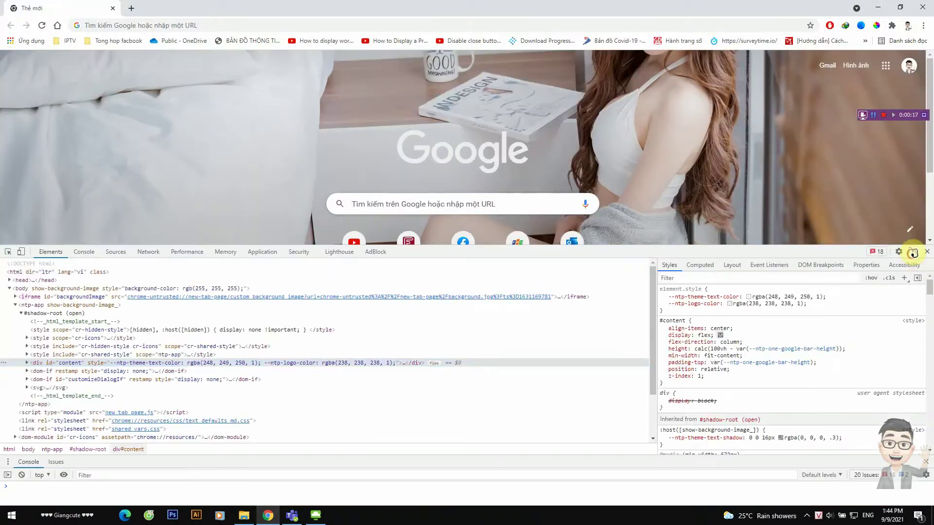
pyautogui.click(913, 252)
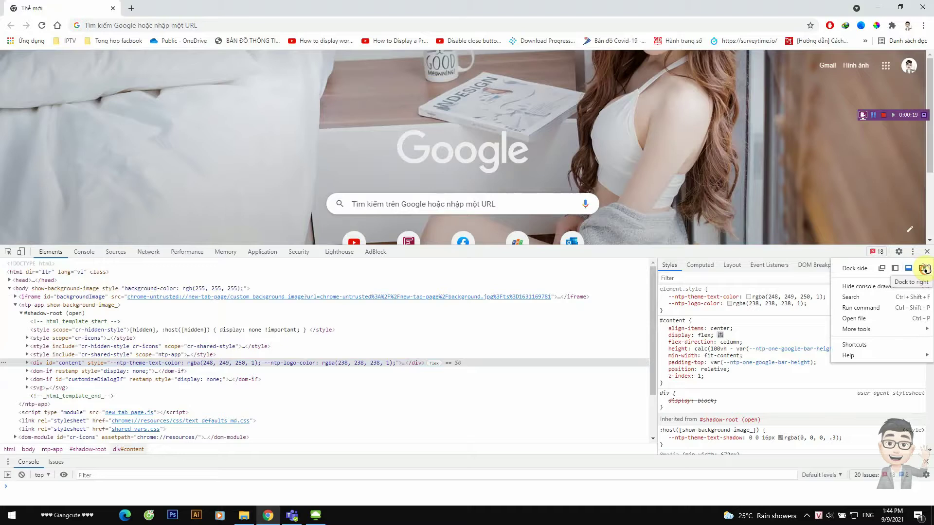
pyautogui.click(922, 268)
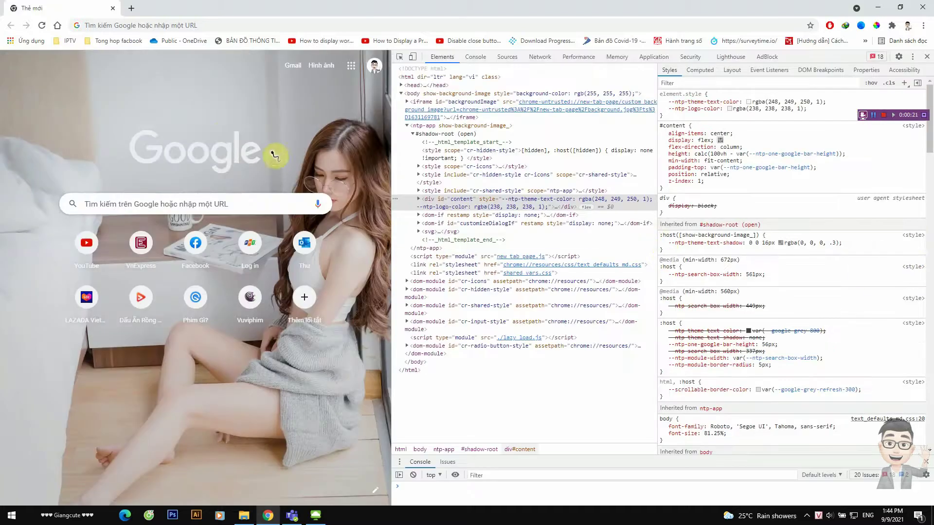
# Step: Go to the website hanhtrangso.nxbgd.vn
pyautogui.click(160, 25)
pyautogui.write('ha')
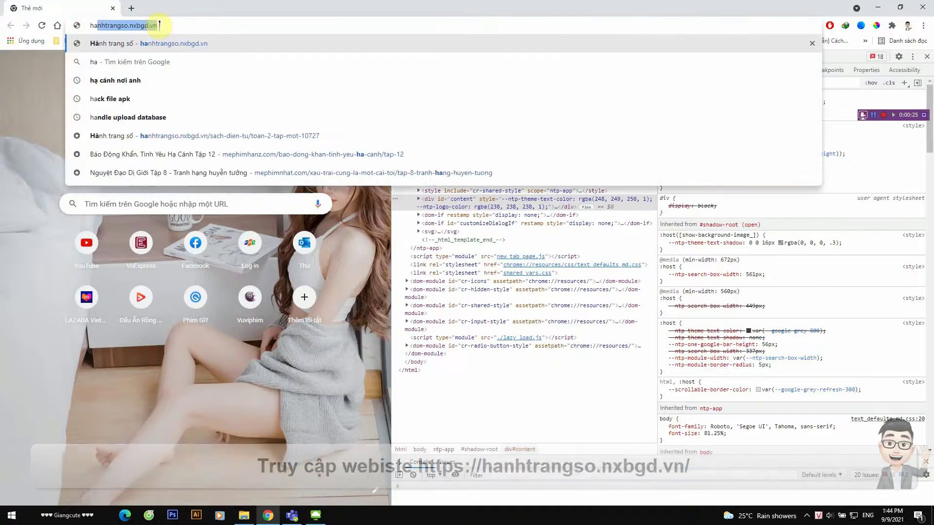
pyautogui.press('Return')
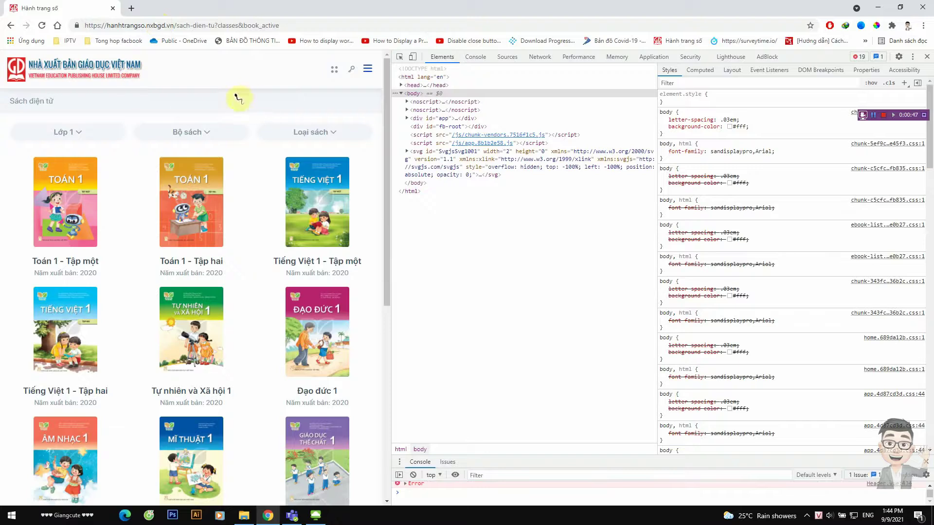
# Step: Filter the electronic books to grade 12 (Lớp 12) and open the page of the book Lịch sử 12
pyautogui.click(73, 133)
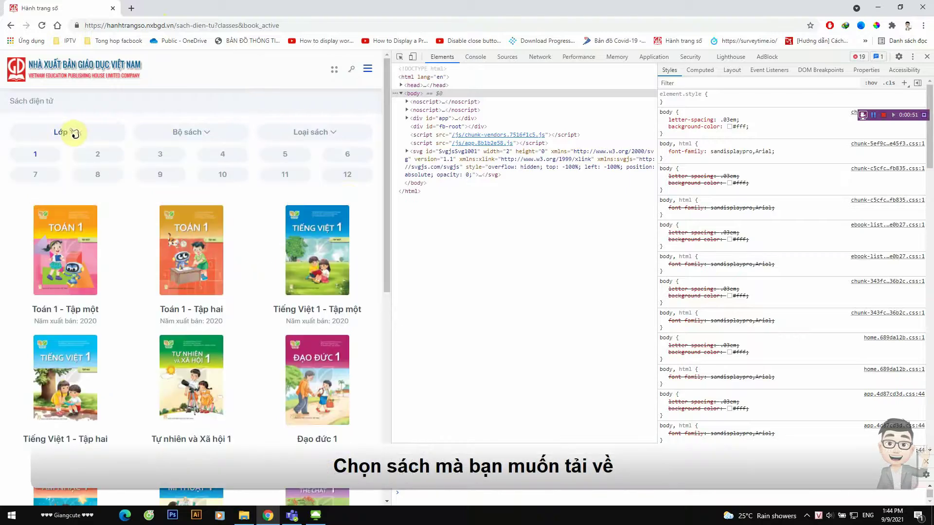
pyautogui.click(348, 175)
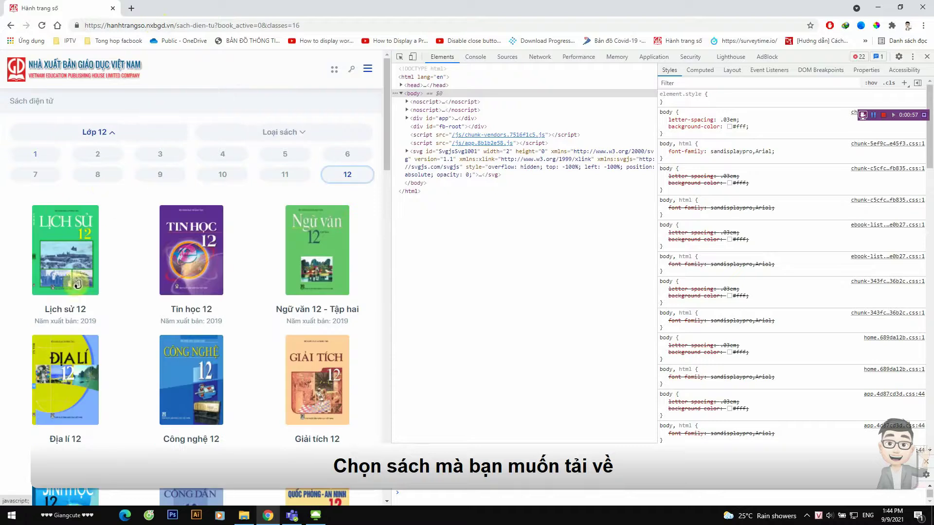
pyautogui.click(82, 234)
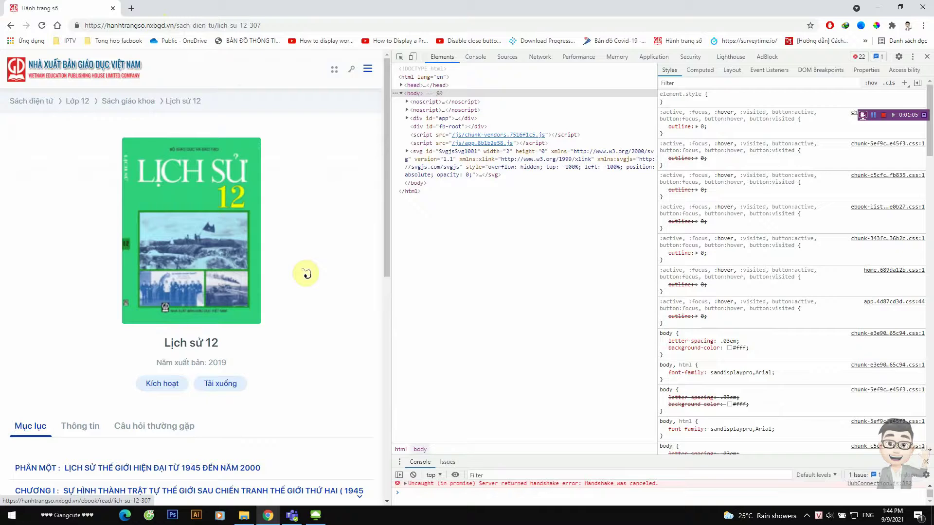
# Step: Switch to File Explorer, open the workbook GiangH1_Download_VBA_ProgressBar_v1.0.xlsm in Excel, and select cell B2 under Số Trang
pyautogui.click(245, 517)
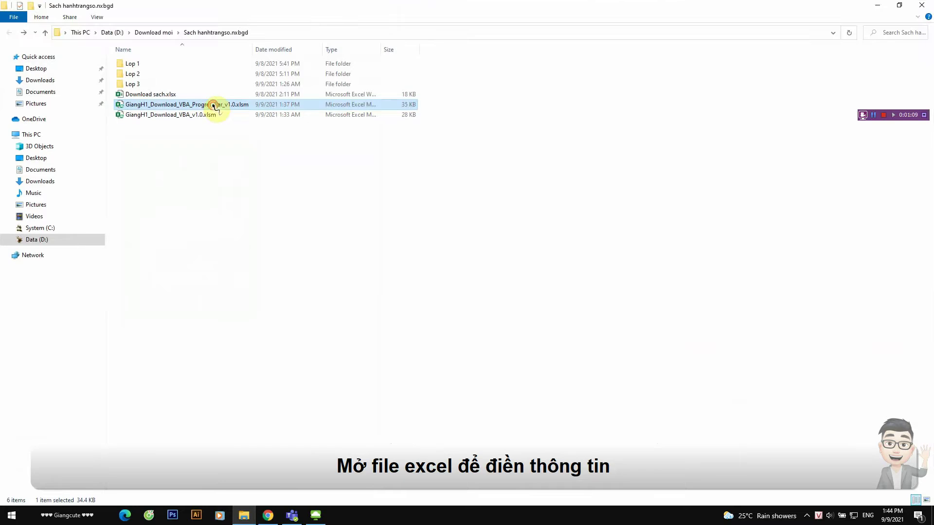
pyautogui.doubleClick(214, 104)
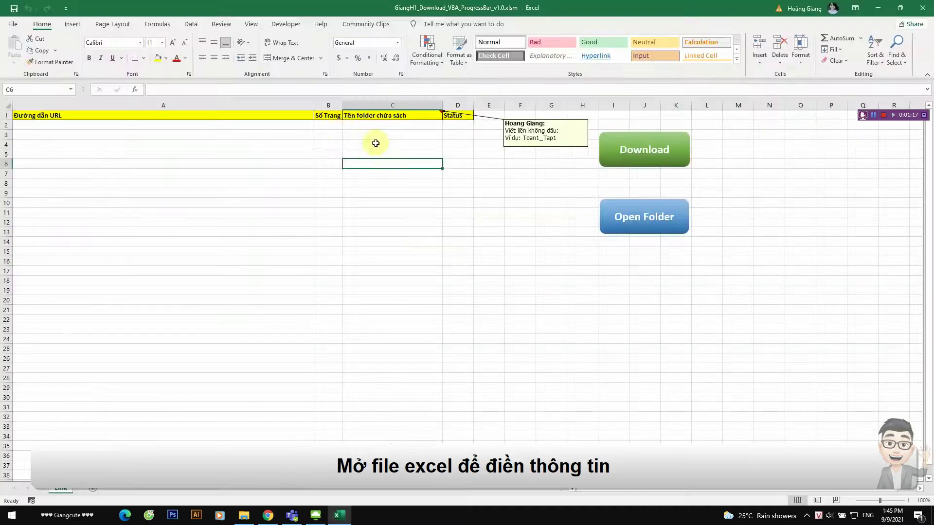
pyautogui.moveTo(331, 122); pyautogui.dragTo(402, 123)
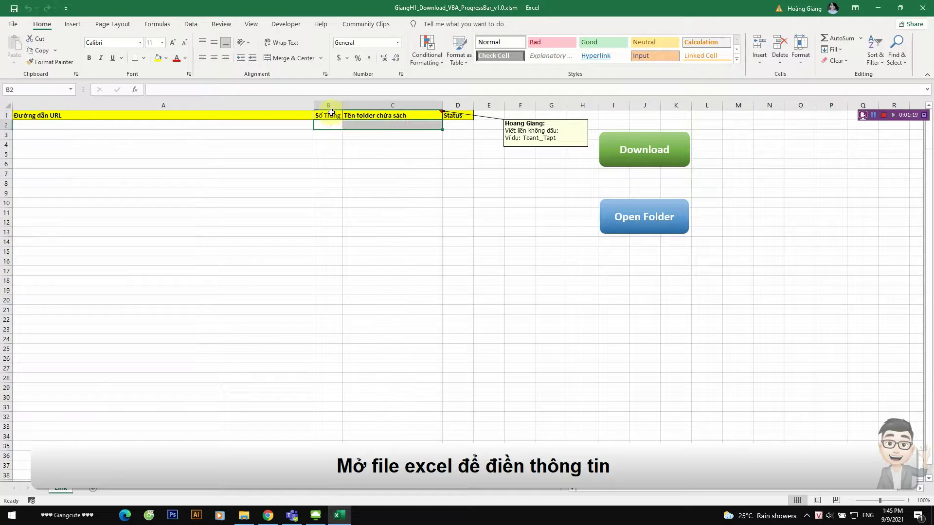
pyautogui.click(332, 115)
pyautogui.click(371, 117)
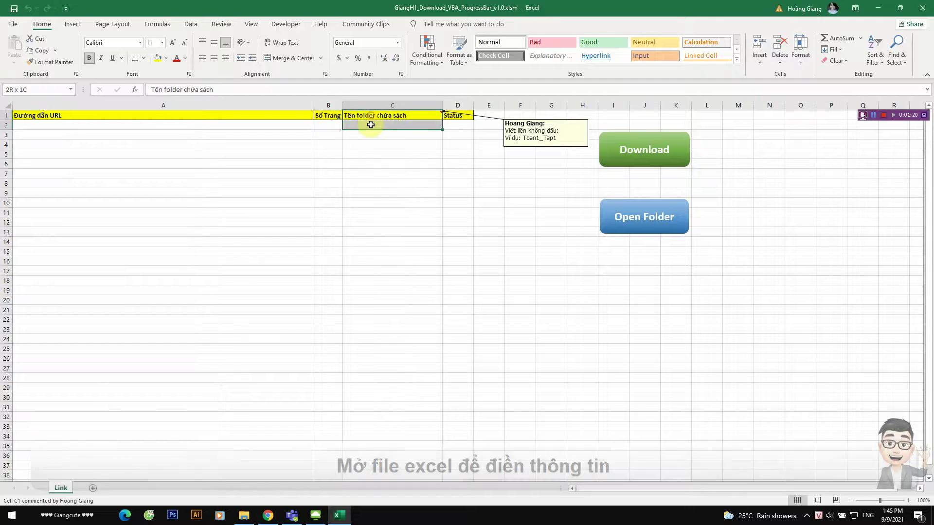
pyautogui.click(336, 125)
# Step: Switch to Chrome and look up the page count (Số trang) in the Thông tin section of Lịch sử 12
pyautogui.click(269, 516)
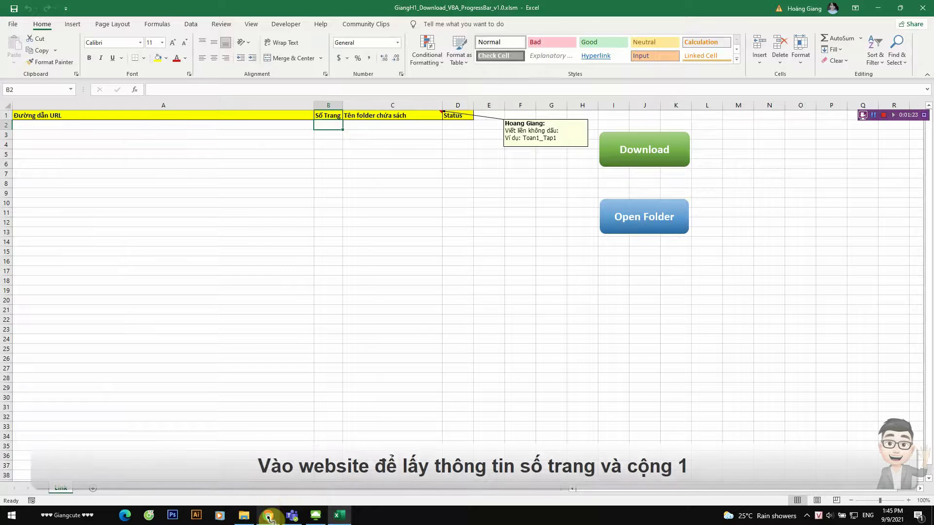
pyautogui.click(268, 453)
pyautogui.scroll(-2, 85, 377)
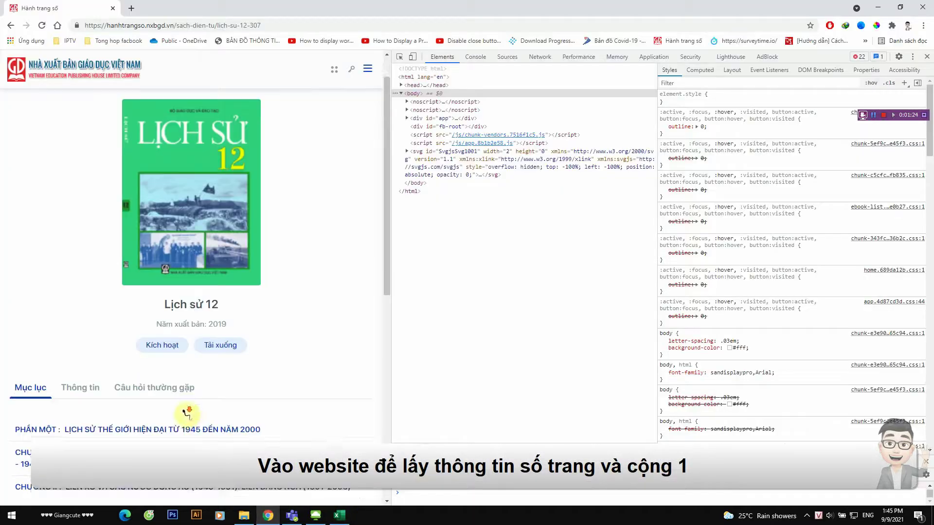
pyautogui.click(86, 377)
pyautogui.scroll(-2, 167, 384)
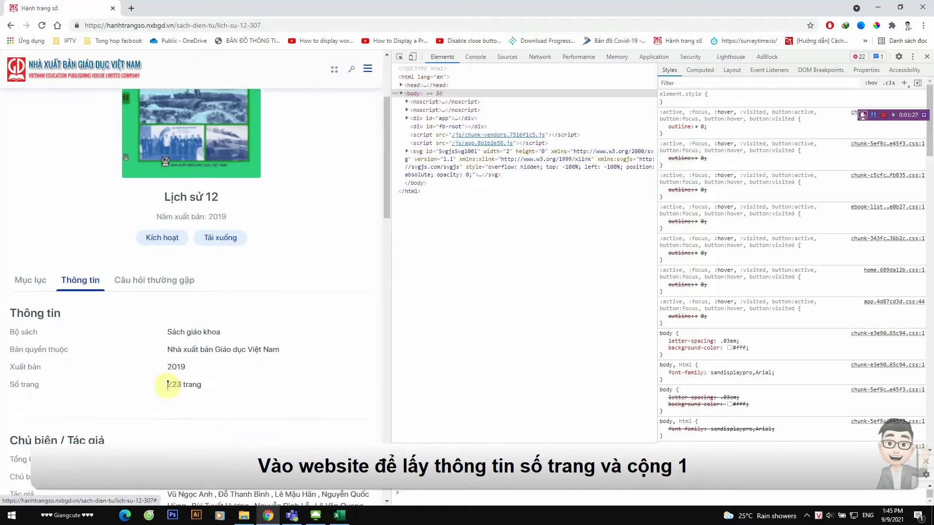
pyautogui.moveTo(168, 384); pyautogui.dragTo(207, 386)
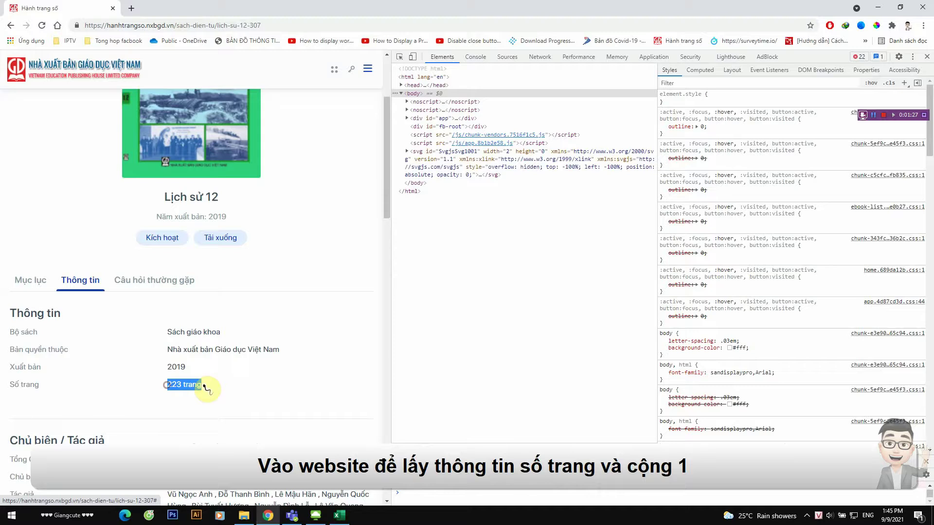
# Step: Switch to Excel and enter 224 as the page count in cell B2
pyautogui.click(335, 517)
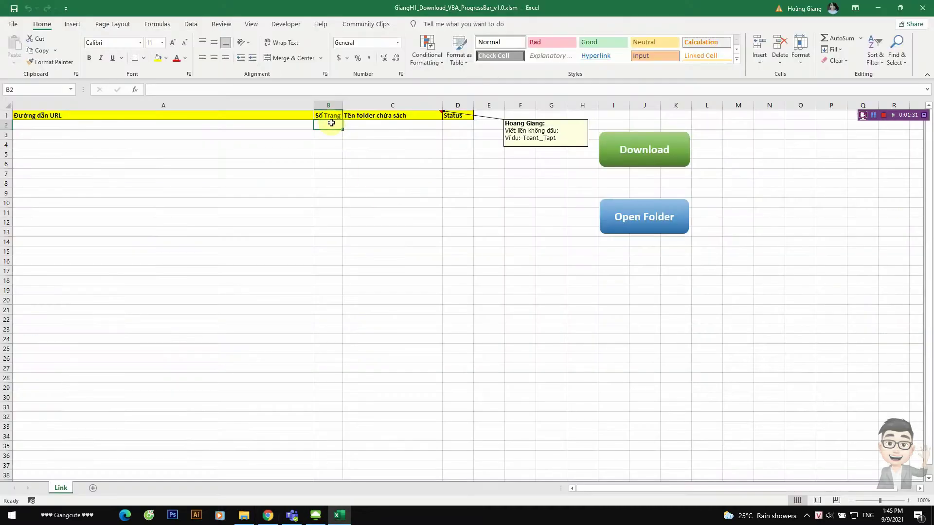
pyautogui.write('224')
pyautogui.click(356, 125)
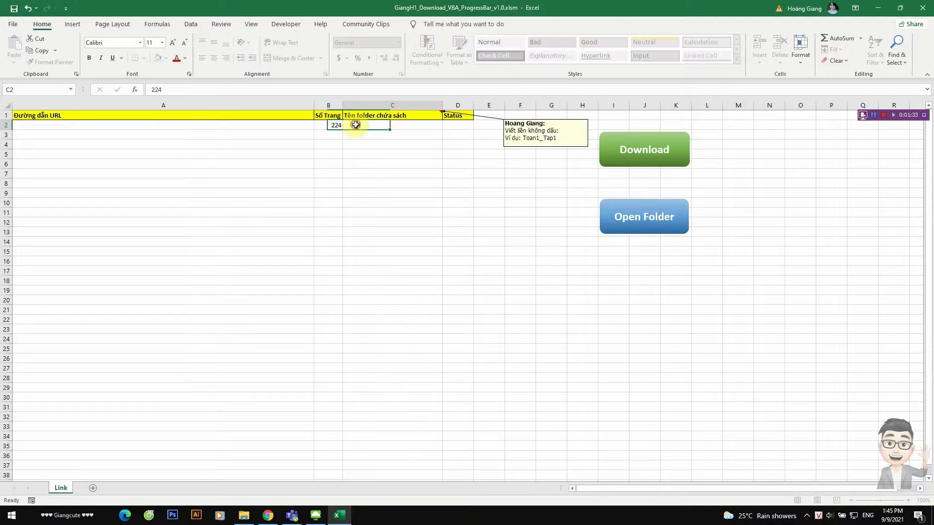
pyautogui.click(322, 124)
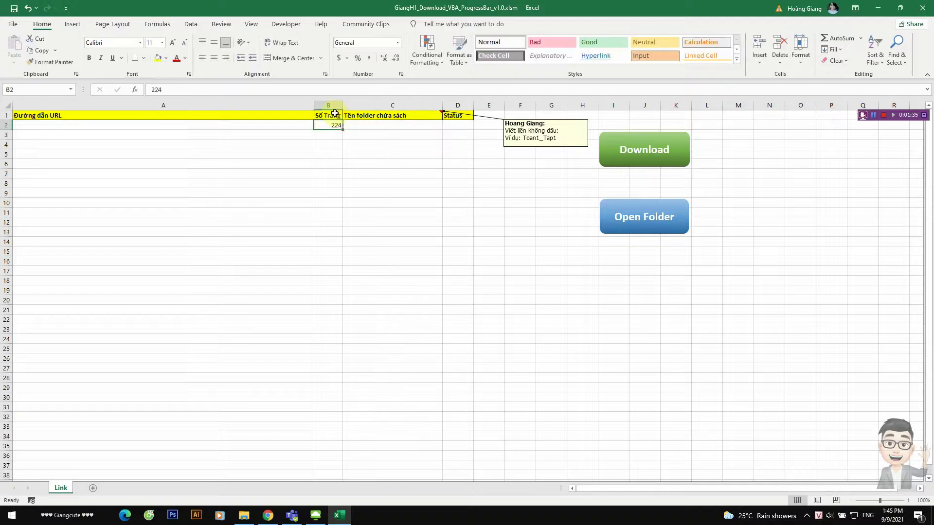
# Step: Enter LichSu12 as the book's folder name in cell C2 and select the URL cell A2
pyautogui.click(365, 127)
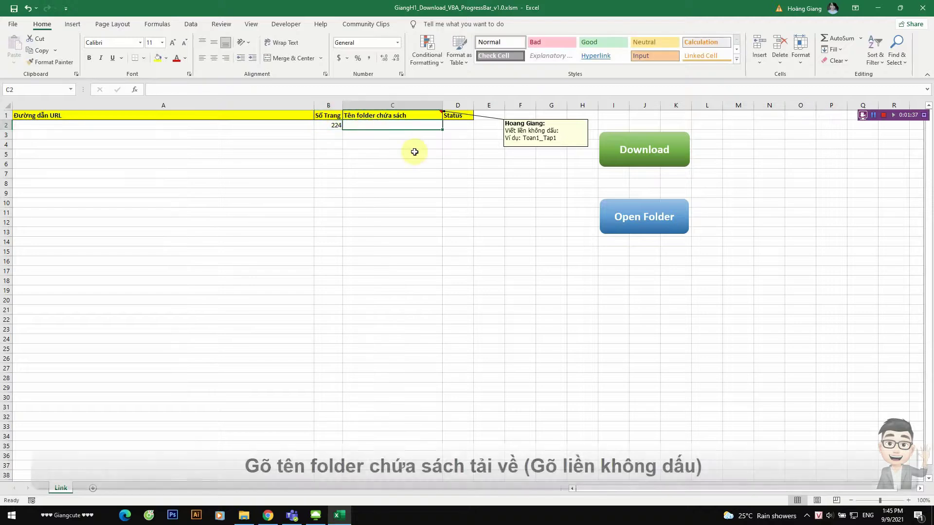
pyautogui.write('LichSu12')
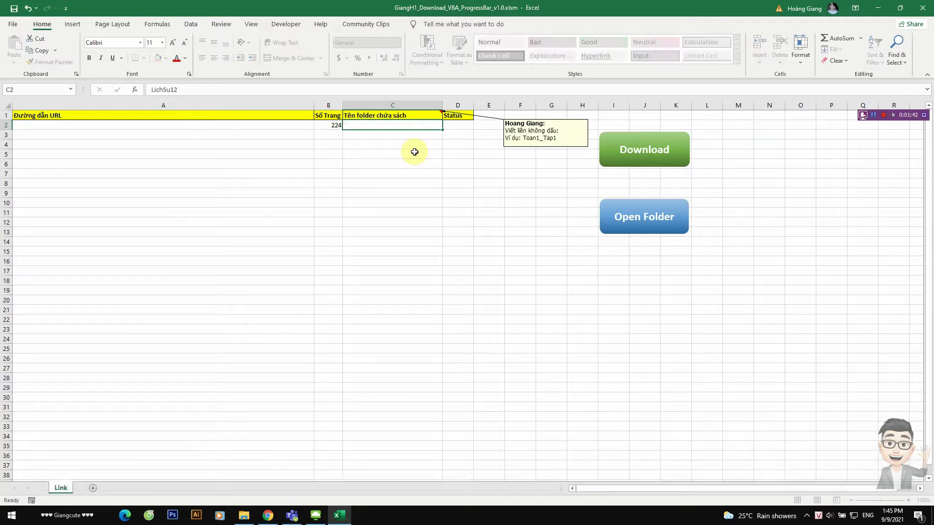
pyautogui.press('Return')
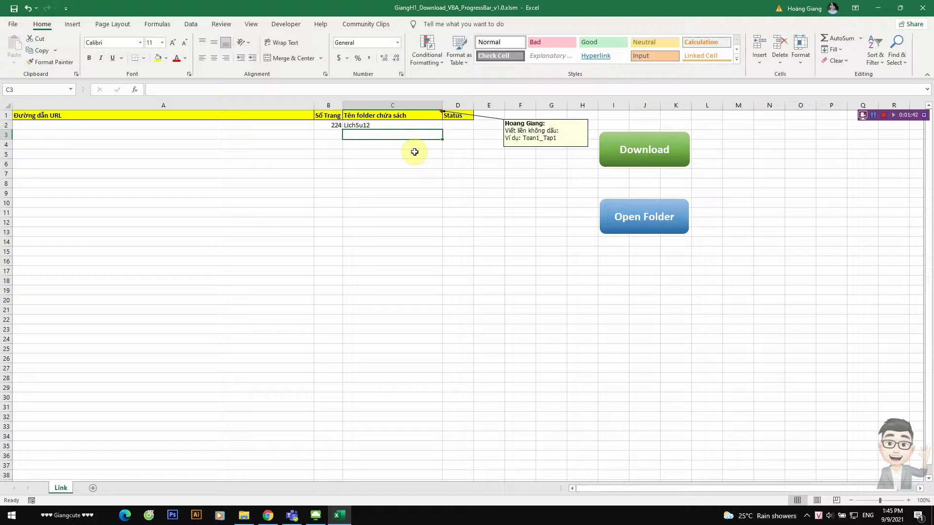
pyautogui.click(265, 123)
pyautogui.moveTo(257, 115); pyautogui.dragTo(256, 123)
pyautogui.click(269, 125)
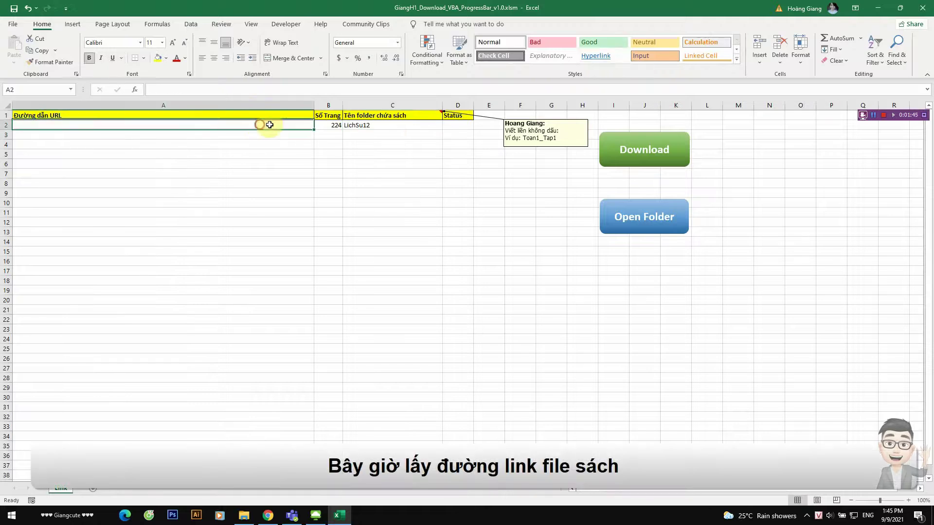
# Step: Switch to Chrome, show the network requests in the developer tools, and open Lịch sử 12 for reading with Đọc sách
pyautogui.hotkey('alt', 'Tab')
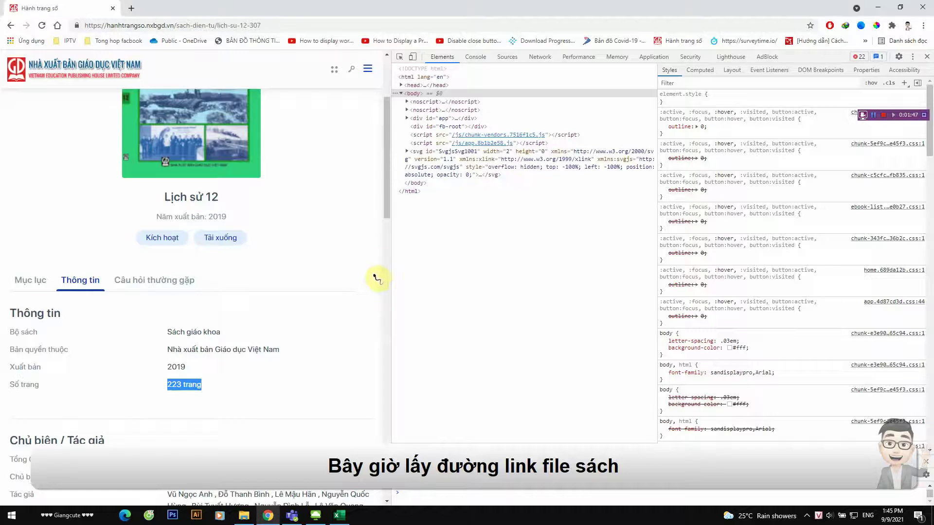
pyautogui.scroll(1, 349, 268)
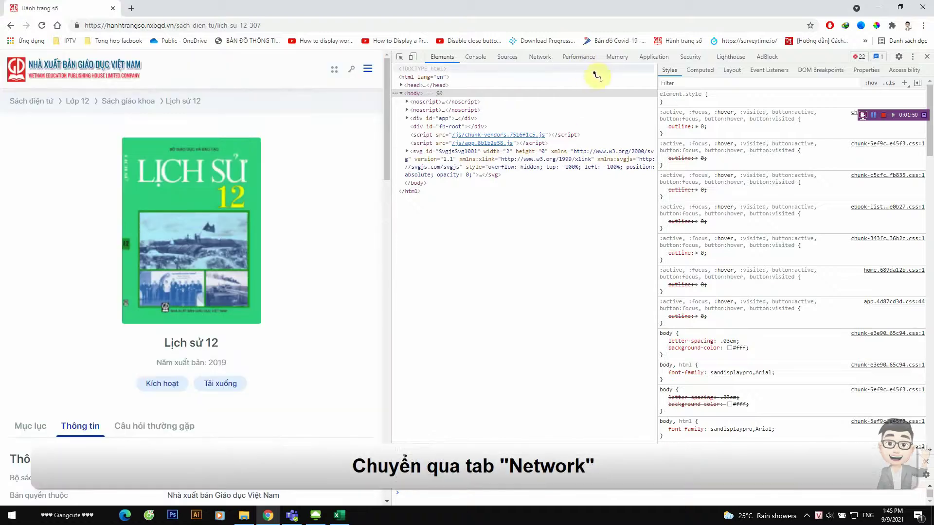
pyautogui.click(539, 57)
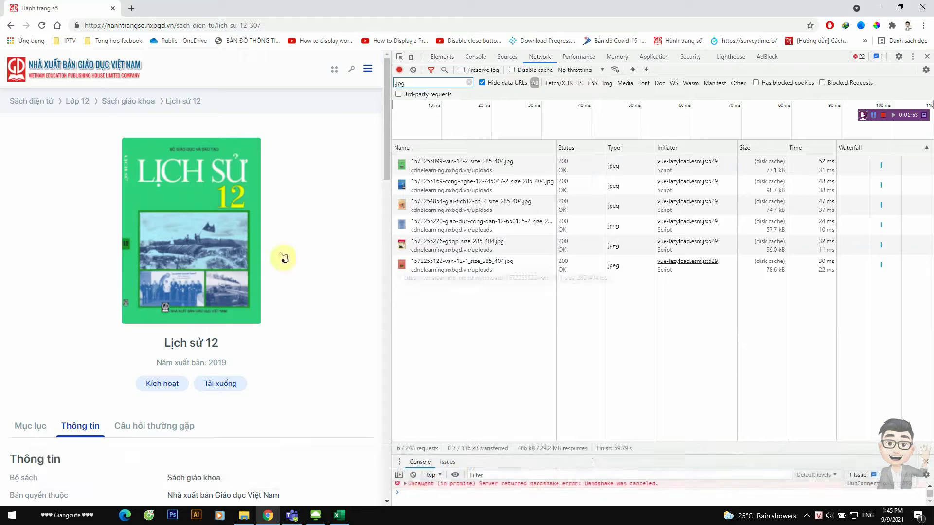
pyautogui.moveTo(219, 238)
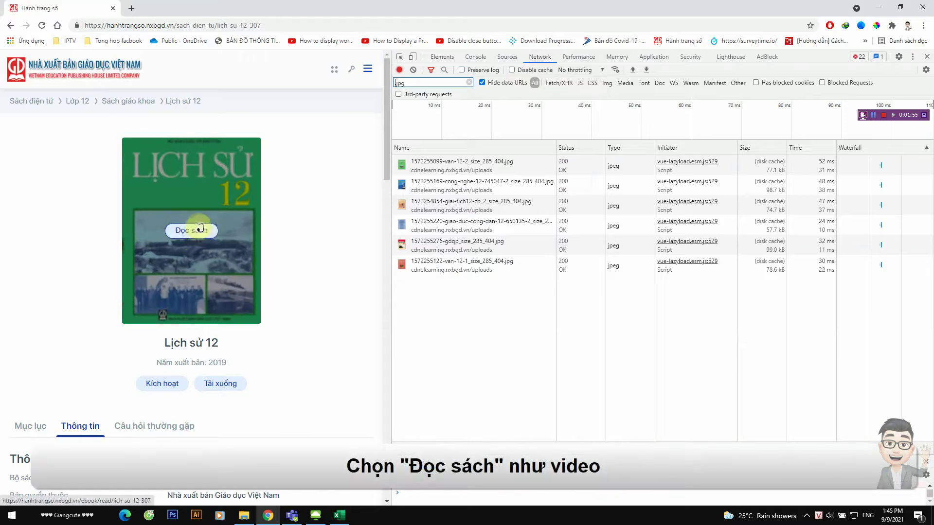
pyautogui.click(198, 230)
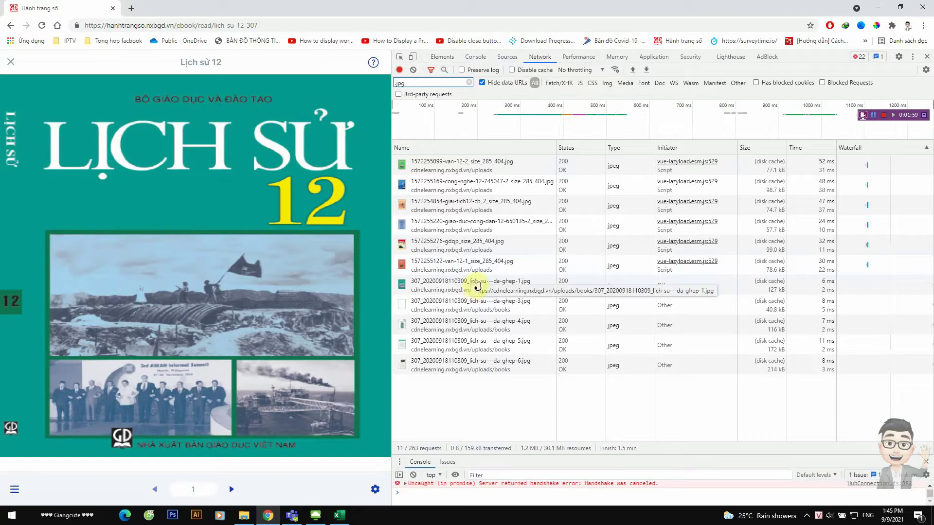
# Step: Preview the image request ending in lich-su---da-ghep-1.jpg to check the book cover
pyautogui.click(476, 284)
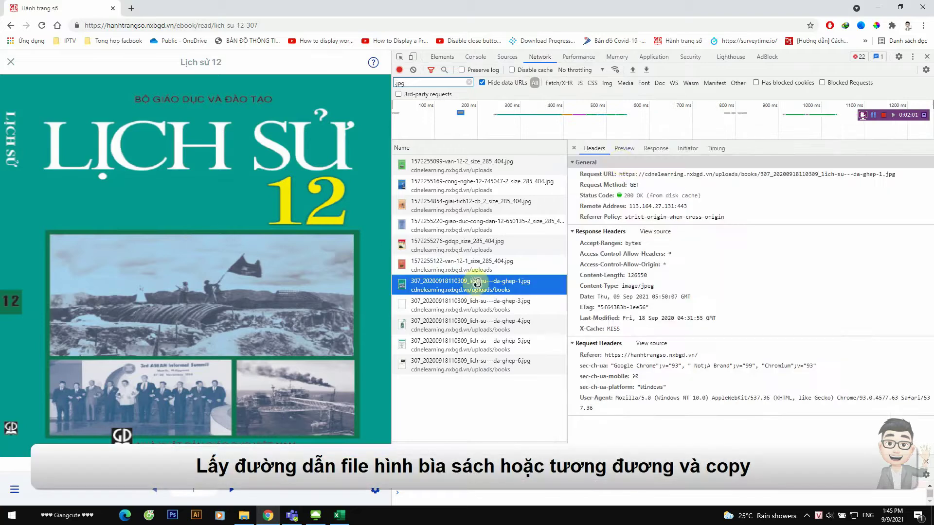
pyautogui.click(625, 149)
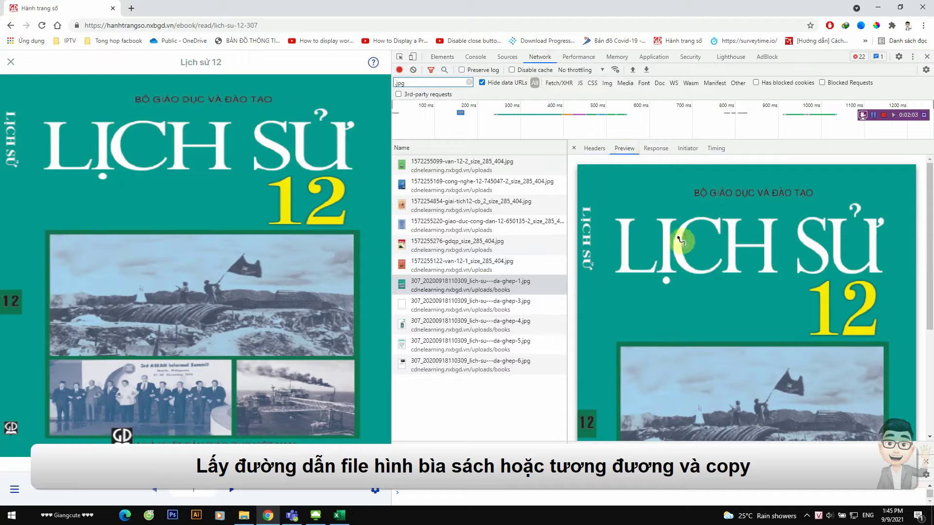
pyautogui.click(684, 273)
pyautogui.scroll(-3, 684, 274)
pyautogui.scroll(3, 684, 273)
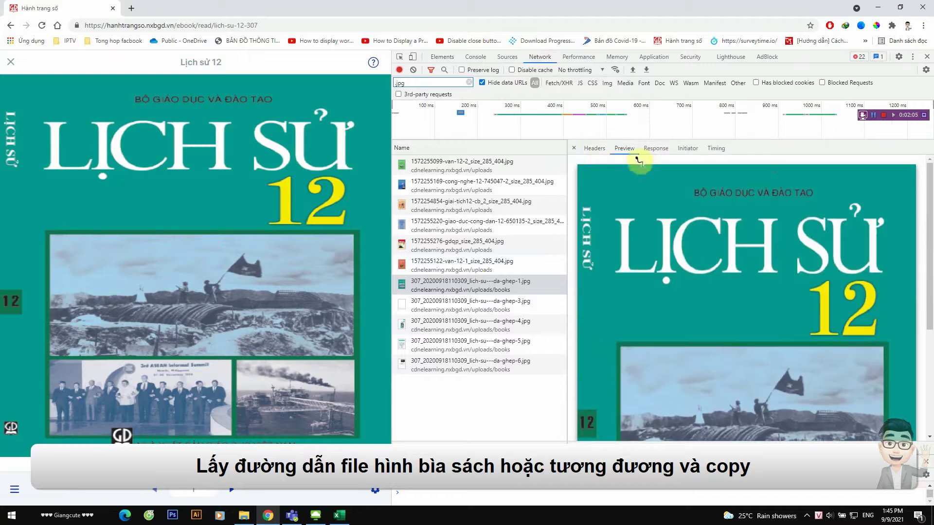
# Step: Copy the full Request URL of the cover image from the request's headers
pyautogui.click(598, 150)
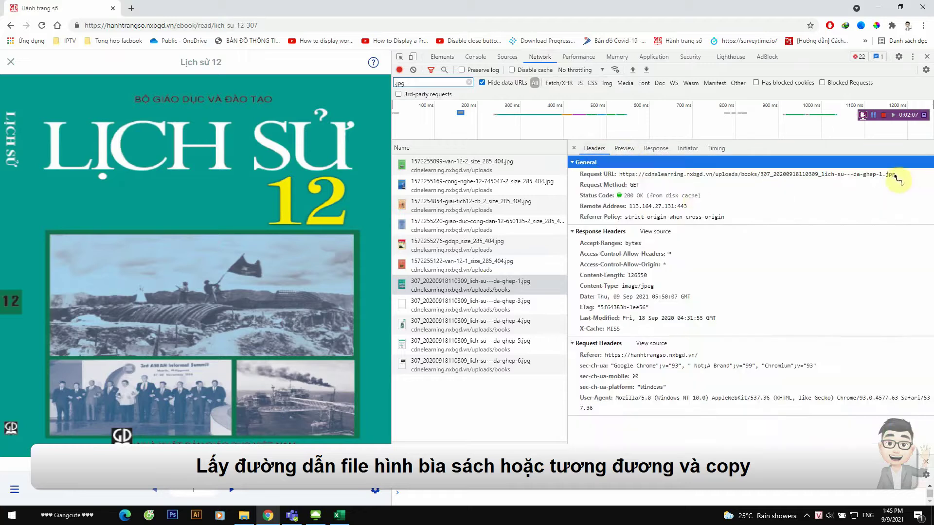
pyautogui.moveTo(896, 178); pyautogui.dragTo(623, 178)
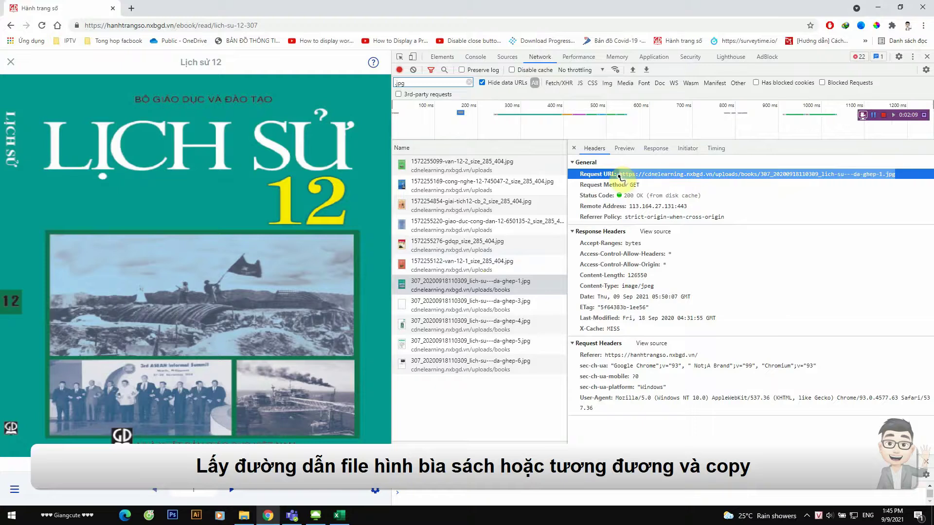
pyautogui.rightClick(627, 178)
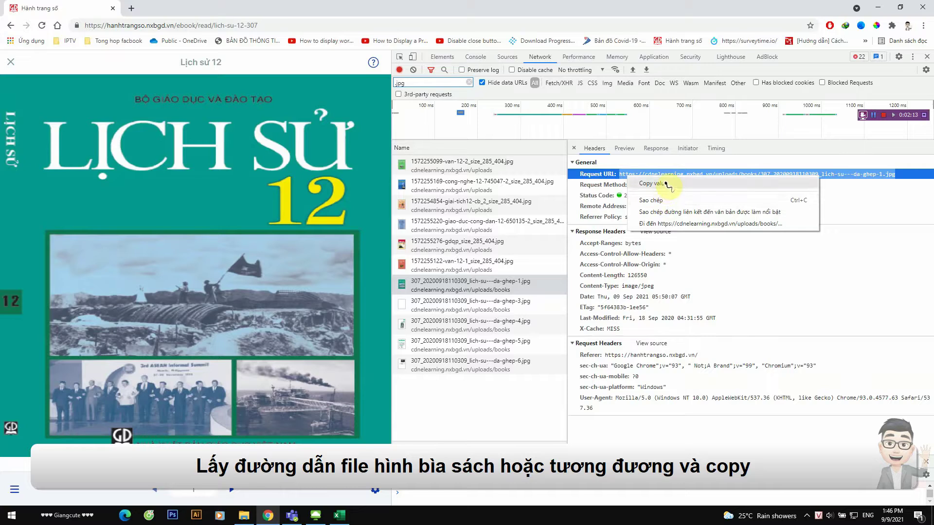
pyautogui.click(662, 200)
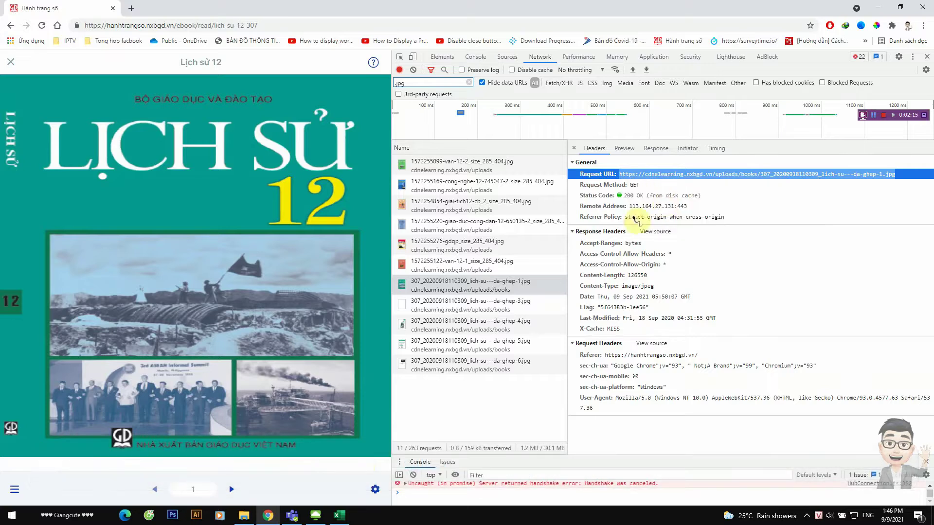
# Step: Switch to Excel and paste the copied cover image URL of Lịch sử 12 into cell A2
pyautogui.click(347, 506)
pyautogui.click(156, 125)
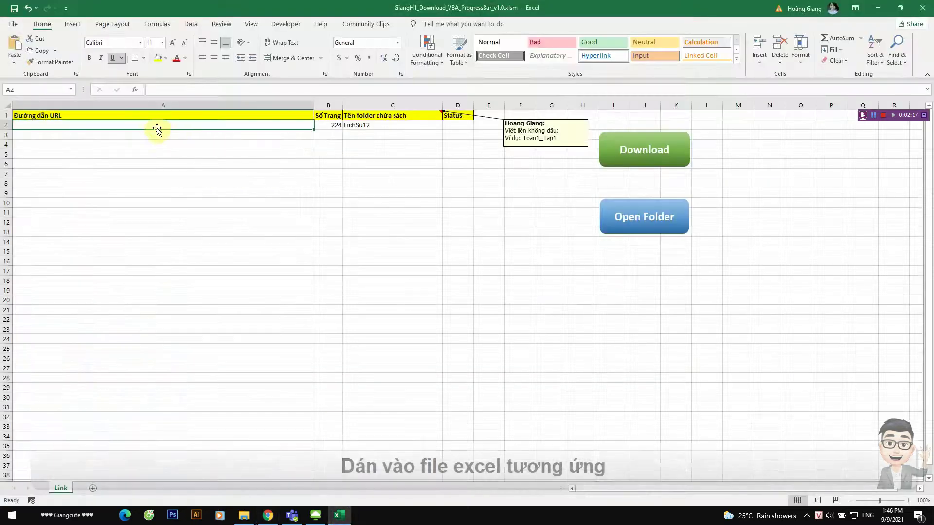
pyautogui.hotkey('ctrl', 'v')
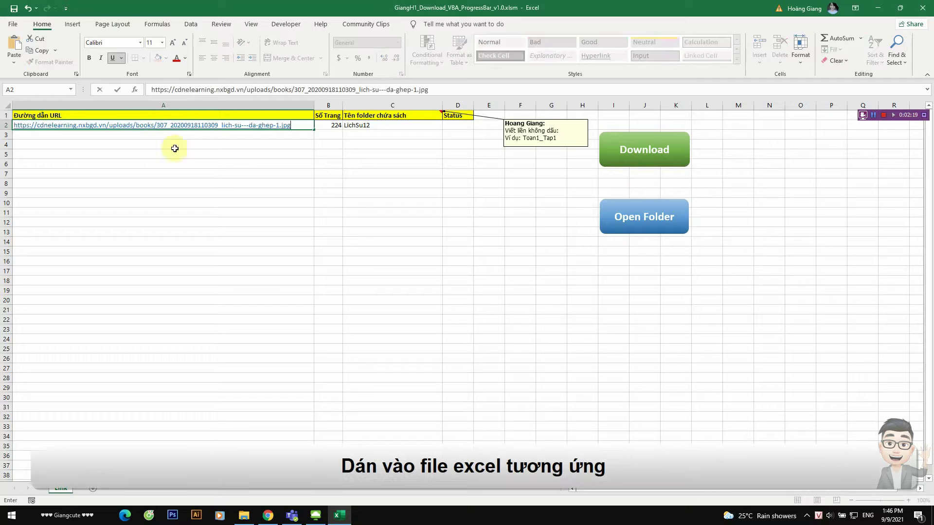
pyautogui.click(212, 135)
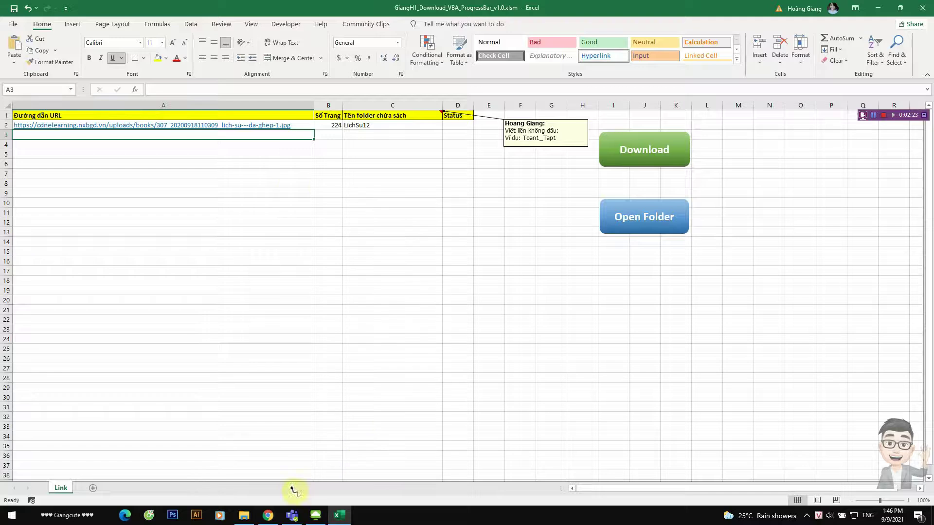
# Step: Switch to Chrome, return to the Lớp 12 book list, and show the Thông tin details of Tin học 12
pyautogui.click(271, 518)
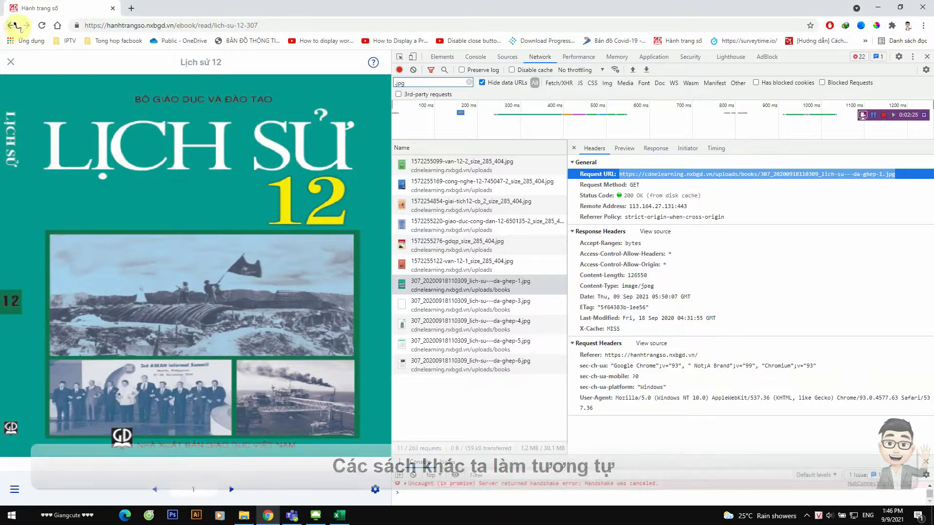
pyautogui.click(11, 25)
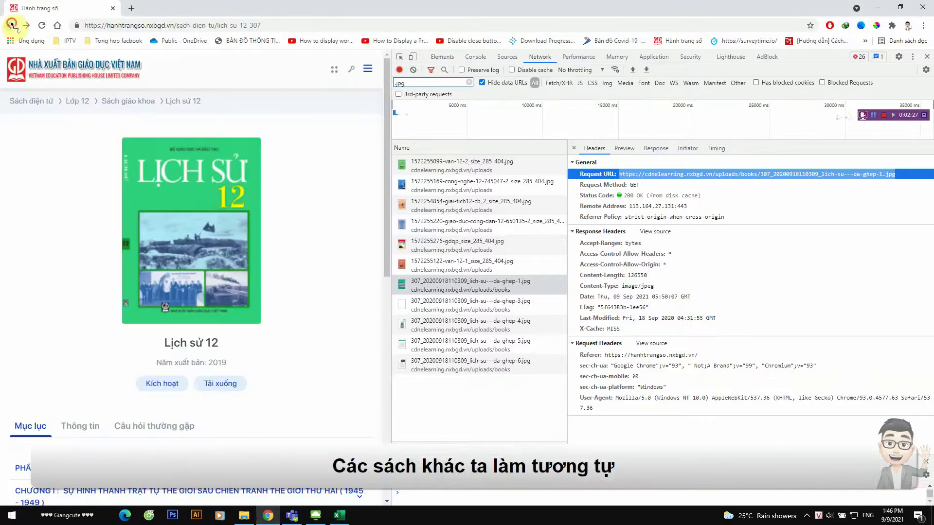
pyautogui.click(11, 25)
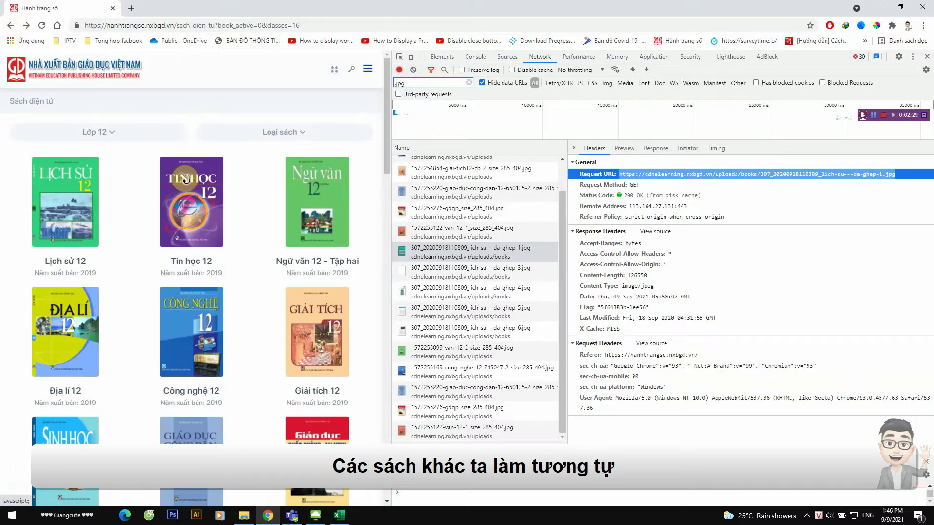
pyautogui.click(185, 180)
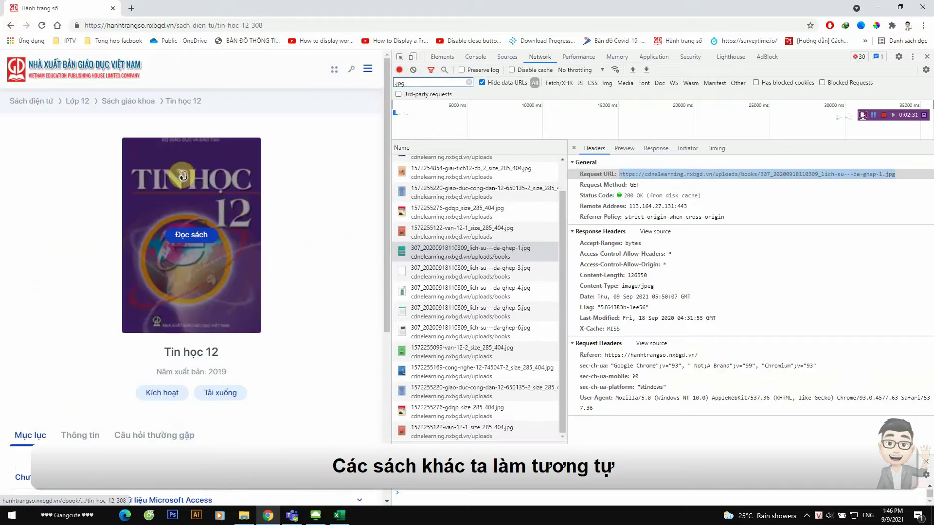
pyautogui.scroll(-2, 183, 177)
pyautogui.click(80, 338)
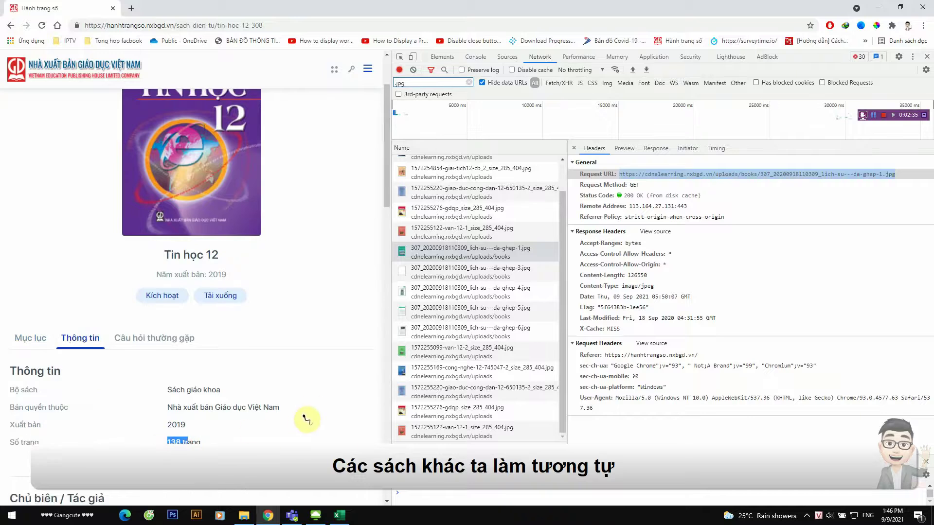
# Step: Switch to Excel and enter 139 as the page count in B3 and Tinhoc12 as the folder name in C3
pyautogui.hotkey('alt', 'Tab')
pyautogui.click(329, 134)
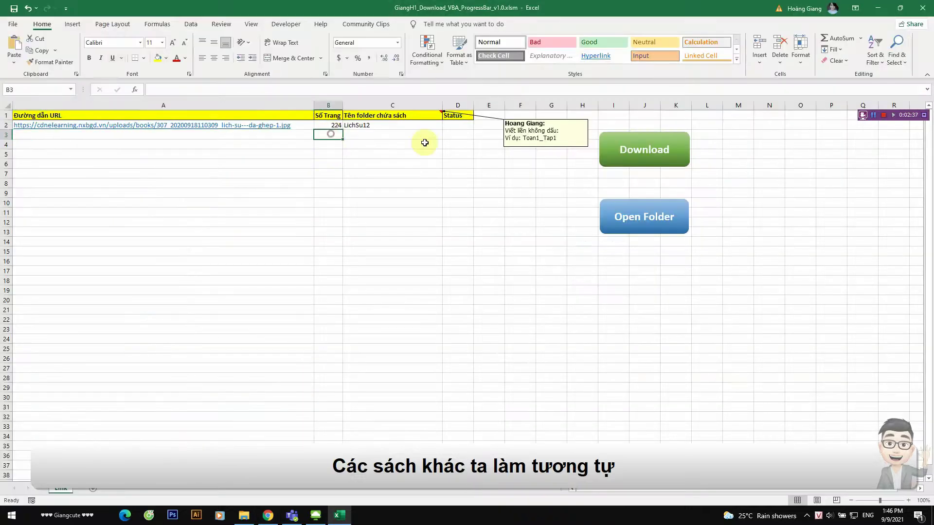
pyautogui.write('139')
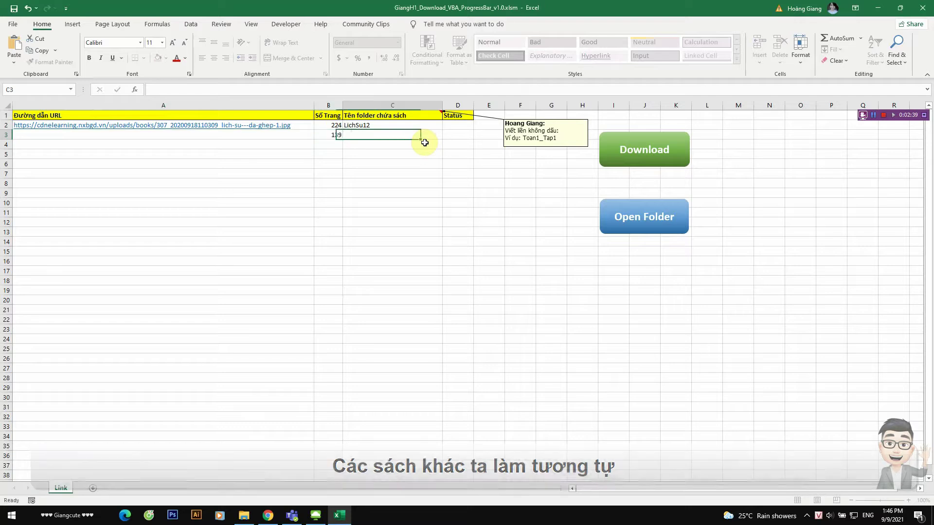
pyautogui.press('Tab')
pyautogui.write('To')
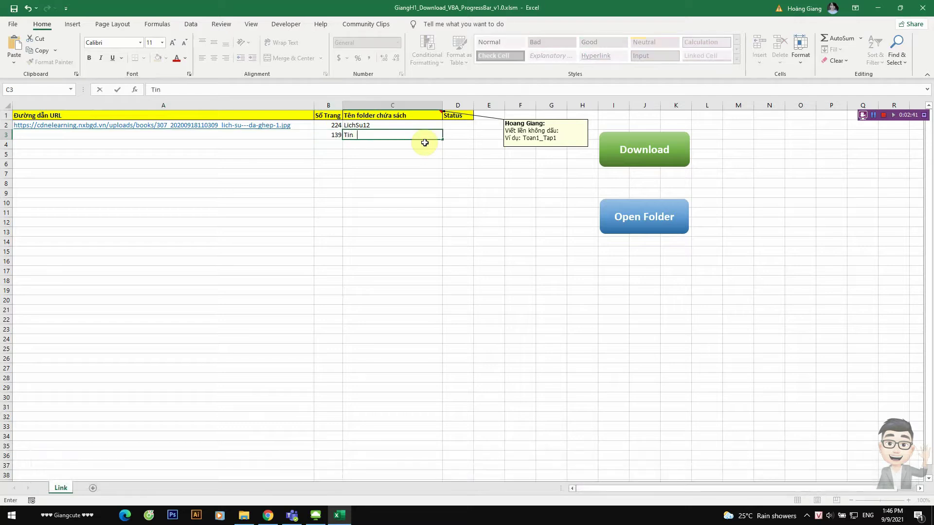
pyautogui.write('nhoc12')
pyautogui.press('Return')
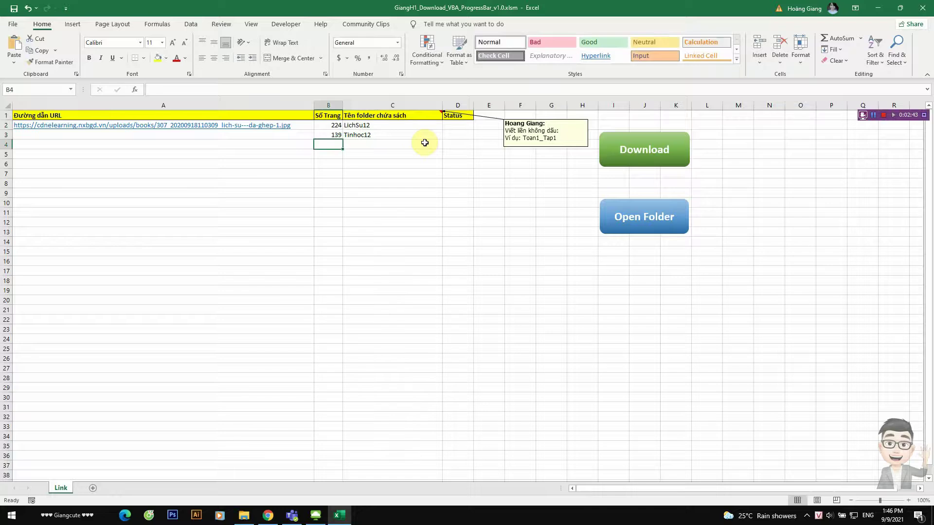
# Step: Switch to Chrome, open Tin học 12 for reading, and copy the Request URL of its image ending in tin-hoc-12-chuan-1.jpg
pyautogui.hotkey('alt', 'Tab')
pyautogui.scroll(2, 232, 246)
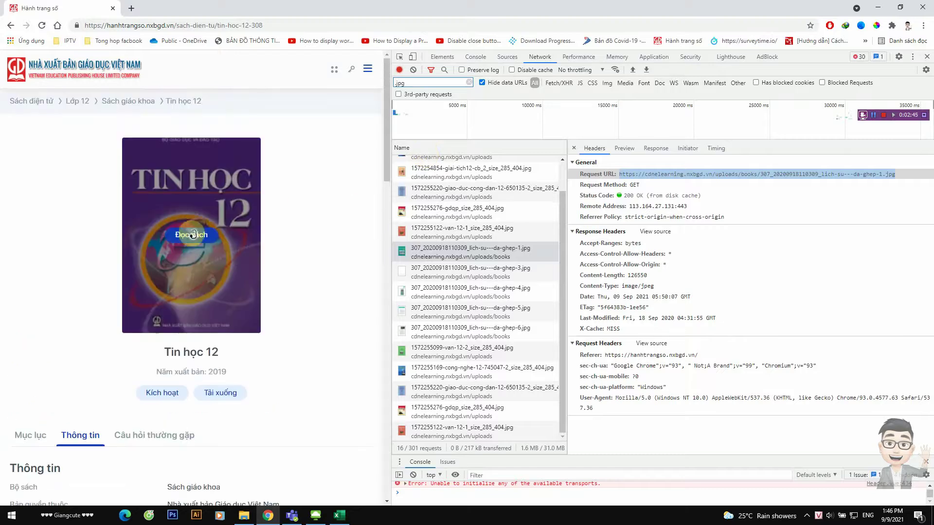
pyautogui.click(193, 238)
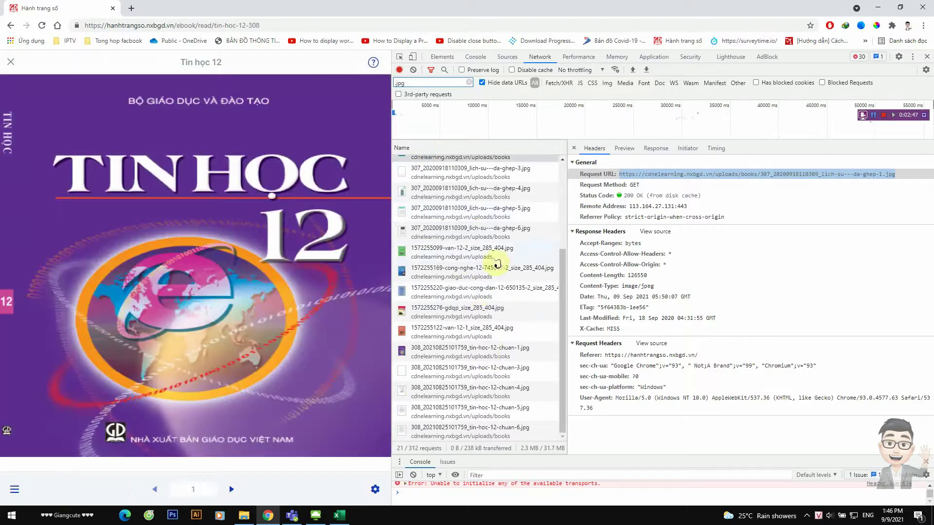
pyautogui.click(498, 350)
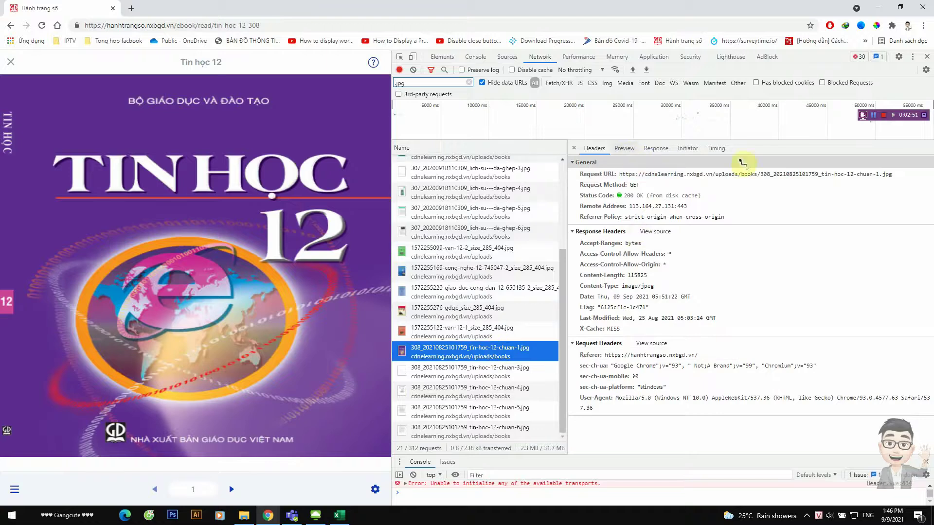
pyautogui.moveTo(896, 179); pyautogui.dragTo(642, 177)
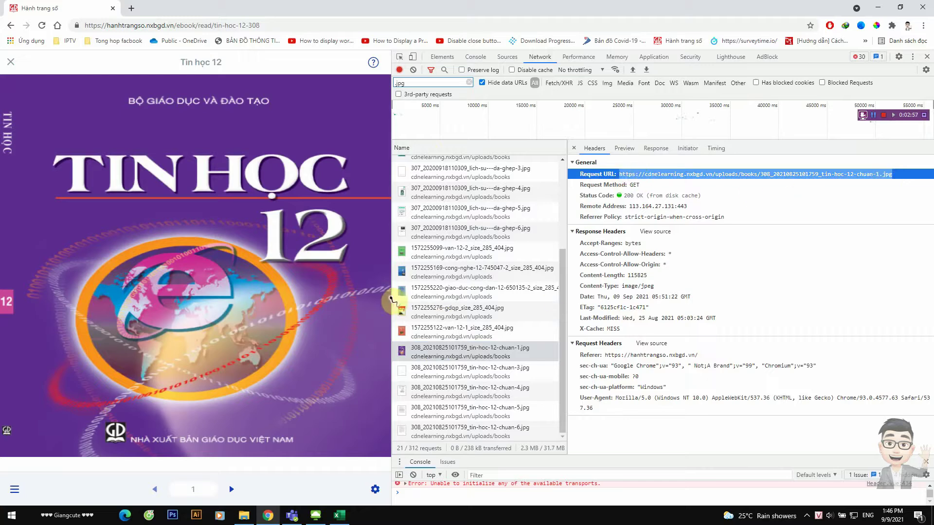
# Step: Switch to Excel and paste the Tin học 12 cover image URL into cell A3
pyautogui.hotkey('alt', 'Tab')
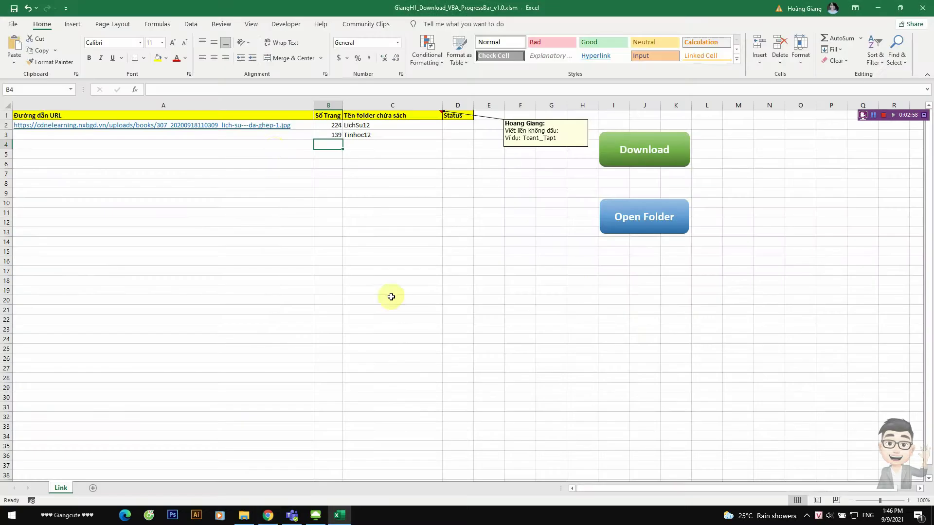
pyautogui.doubleClick(273, 135)
pyautogui.hotkey('ctrl', 'v')
pyautogui.press('Return')
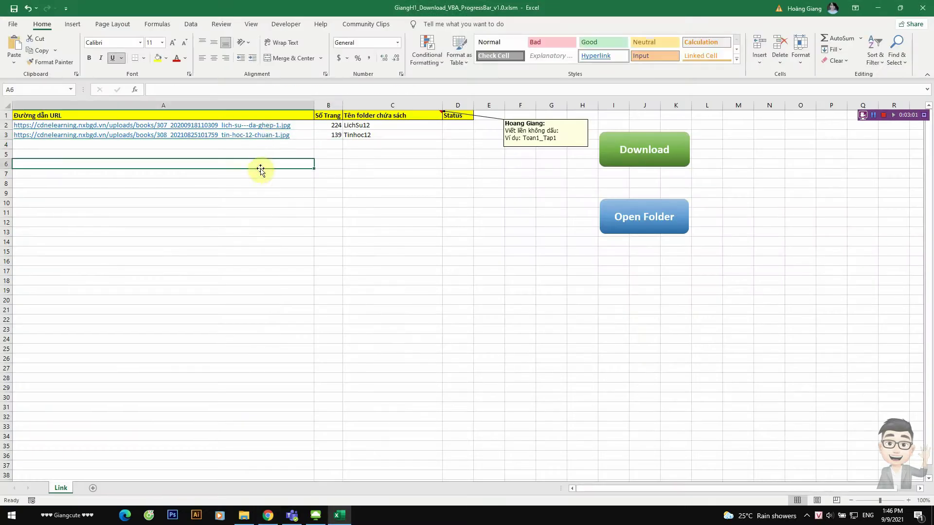
# Step: Switch to Chrome, open Ngữ văn 12 - Tập hai from the book list, and check its page count under Thông tin
pyautogui.hotkey('alt', 'Tab')
pyautogui.click(9, 26)
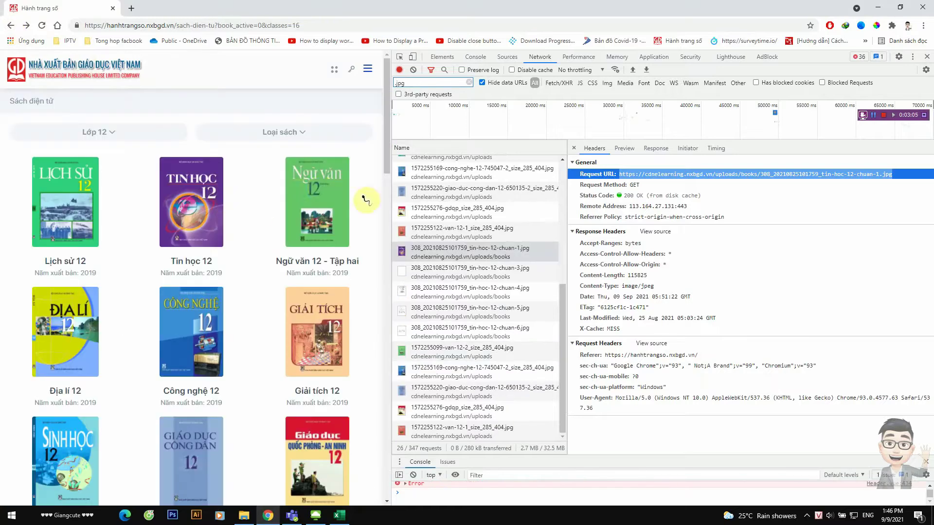
pyautogui.click(328, 198)
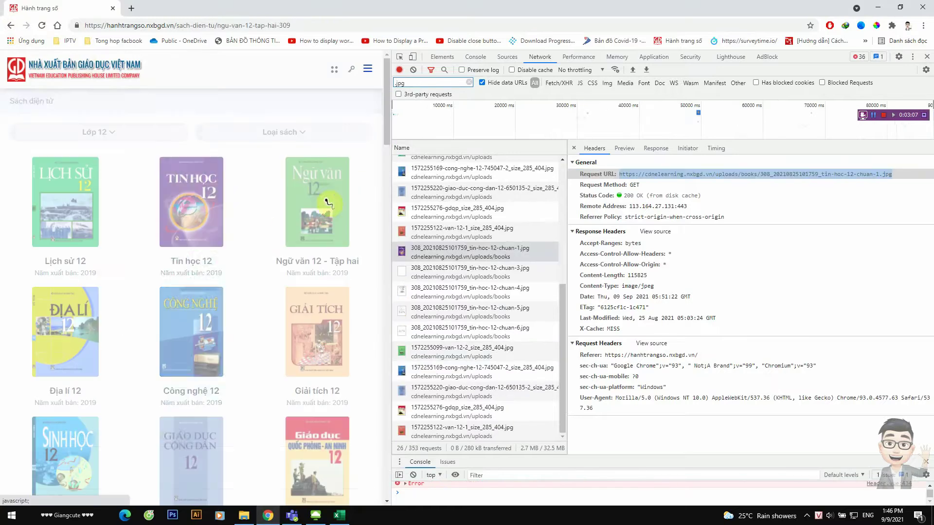
pyautogui.scroll(-2, 263, 308)
pyautogui.click(80, 290)
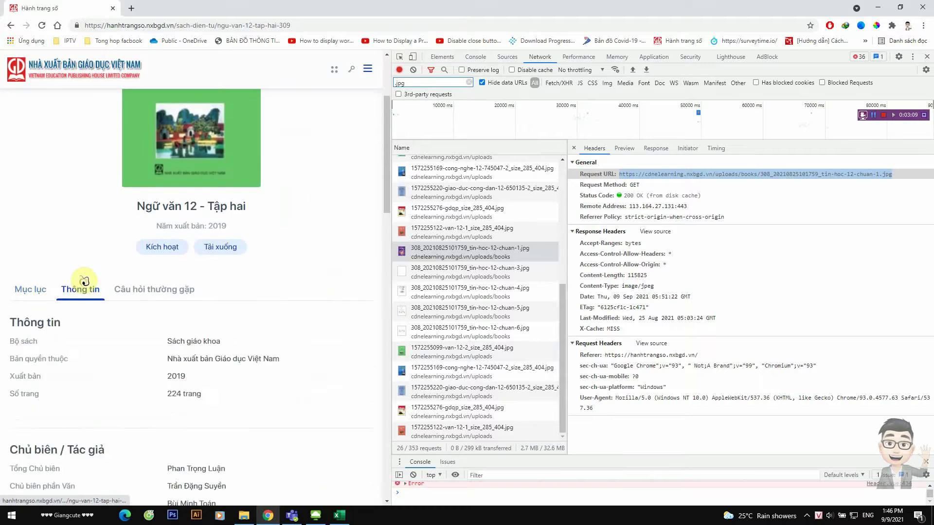
pyautogui.click(166, 394)
pyautogui.moveTo(215, 399); pyautogui.dragTo(303, 397)
# Step: Switch to Excel and enter 225 as the page count in B4 and Nguvan12 as the folder name in C4
pyautogui.hotkey('alt', 'Tab')
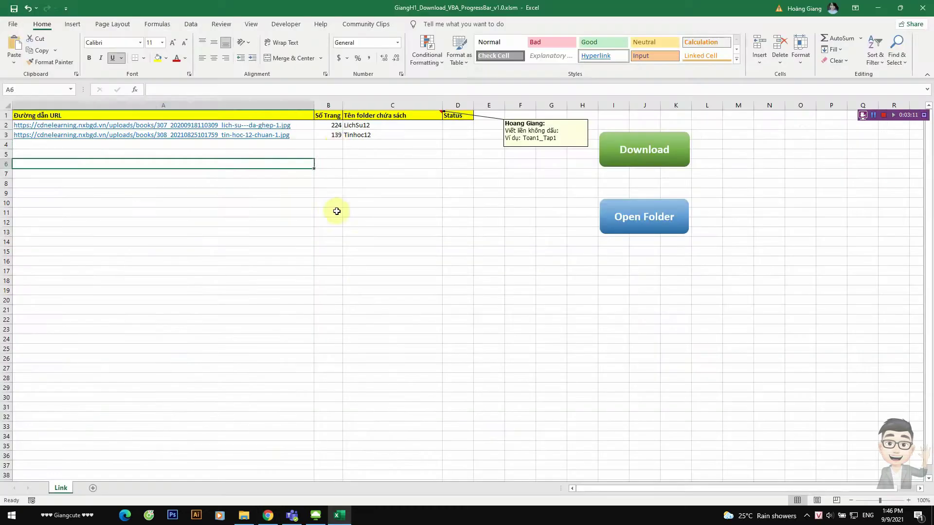
pyautogui.click(337, 145)
pyautogui.write('224')
pyautogui.press('Tab')
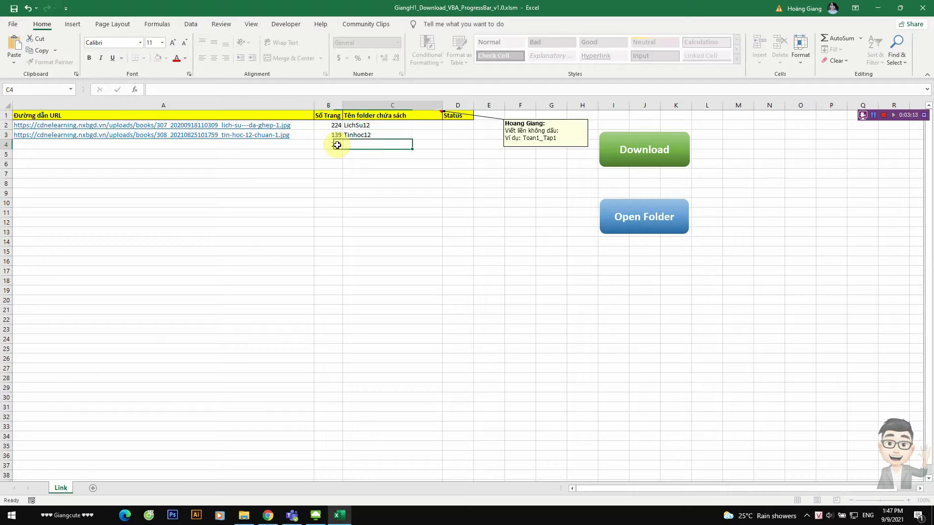
pyautogui.write('Nguvan1')
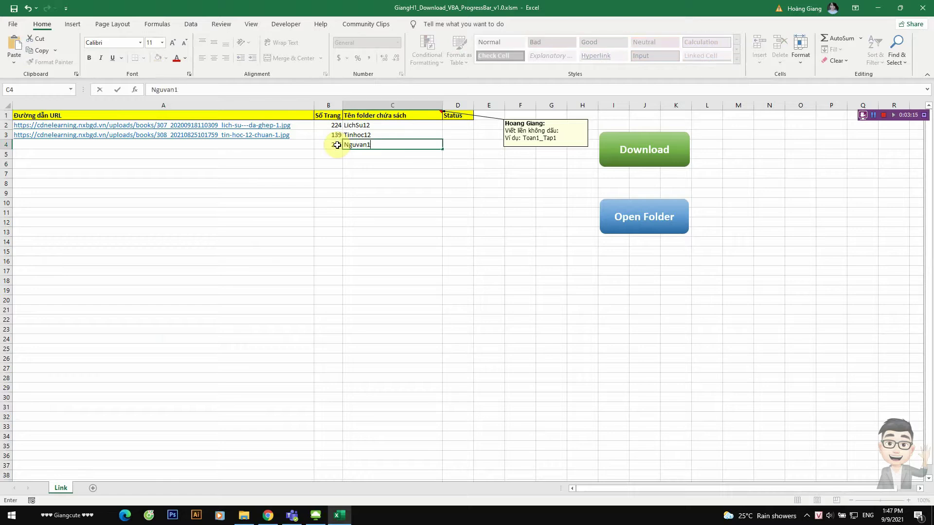
pyautogui.write('2')
pyautogui.press('Return')
# Step: Switch to Chrome, open Ngữ văn 12 - Tập hai for reading, and copy the Request URL of its image ending in ngu-van-12-tap-2-1.jpg
pyautogui.hotkey('alt', 'Tab')
pyautogui.scroll(2, 212, 171)
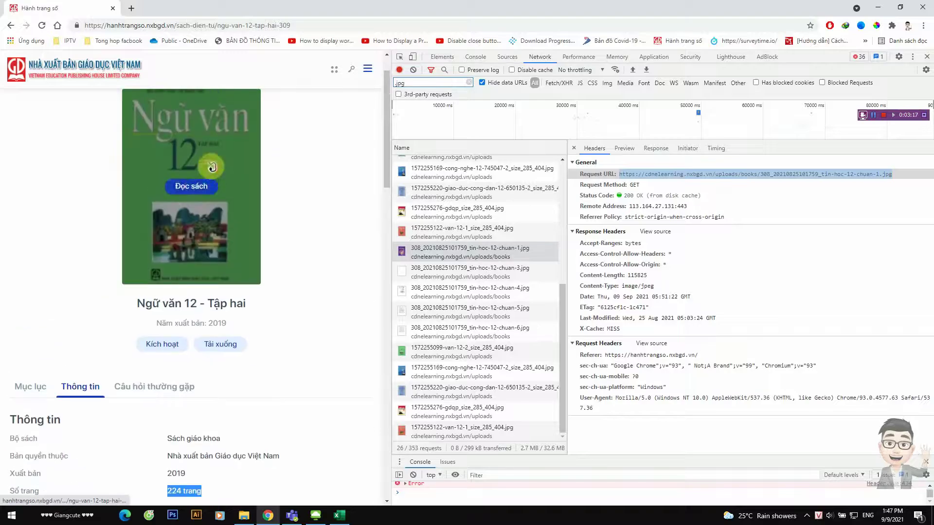
pyautogui.click(193, 187)
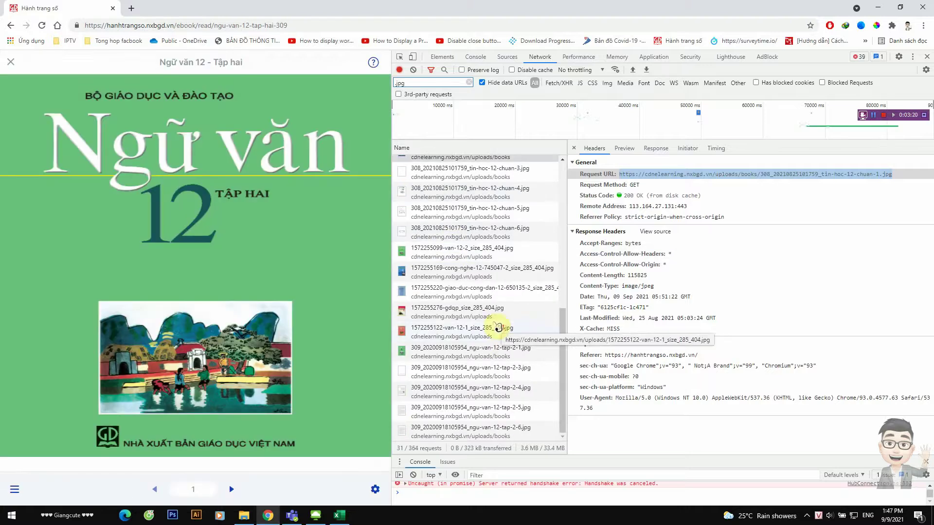
pyautogui.click(482, 352)
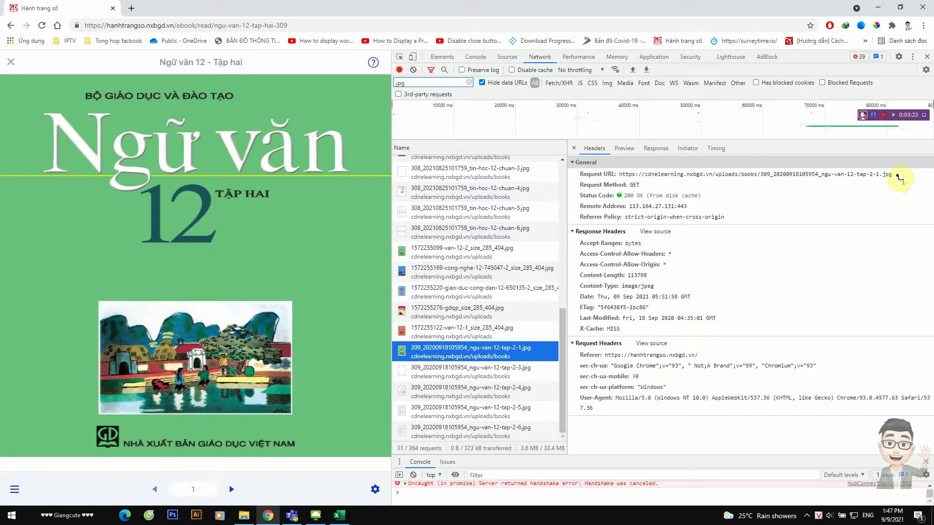
pyautogui.moveTo(900, 174); pyautogui.dragTo(624, 178)
pyautogui.hotkey('ctrl', 'c')
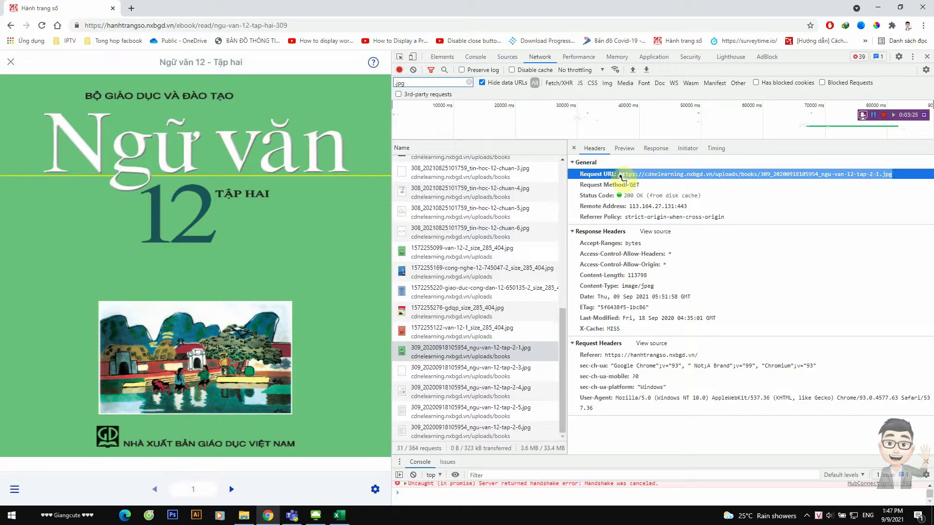
# Step: Switch to Excel and paste the Ngữ văn 12 - Tập hai cover image URL into cell A4
pyautogui.hotkey('alt', 'Tab')
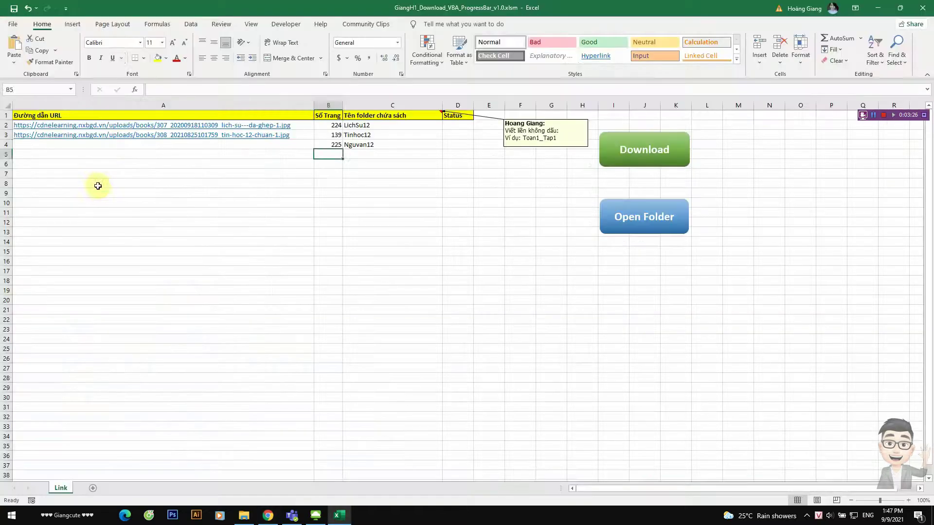
pyautogui.click(115, 143)
pyautogui.hotkey('ctrl', 'v')
pyautogui.click(157, 183)
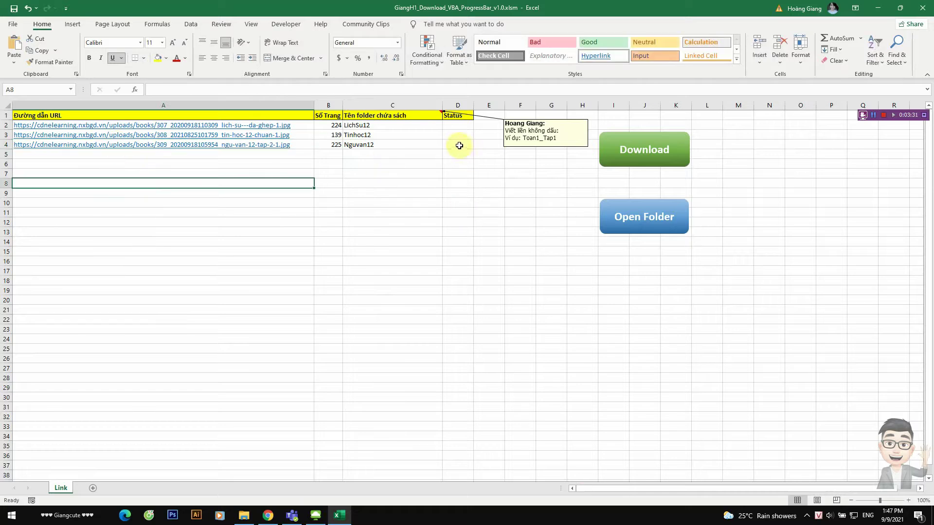
pyautogui.moveTo(458, 145); pyautogui.dragTo(159, 124)
pyautogui.click(325, 211)
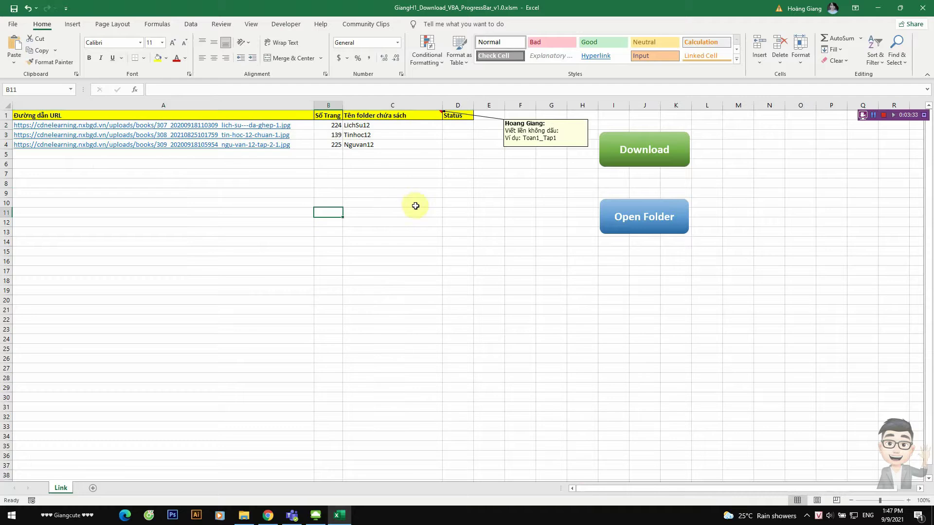
# Step: Run the Download macro for the three listed books, choosing not to stop it midway, and dismiss the closing message
pyautogui.click(645, 153)
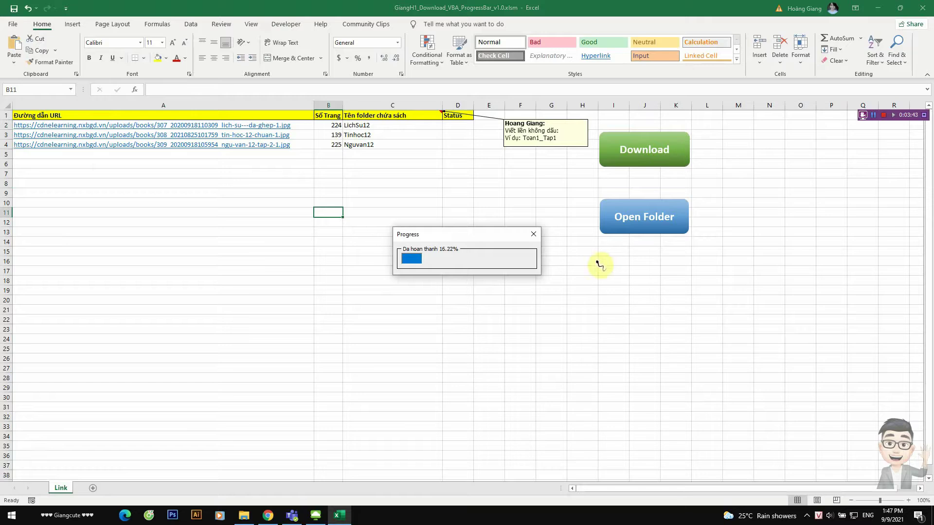
pyautogui.click(534, 235)
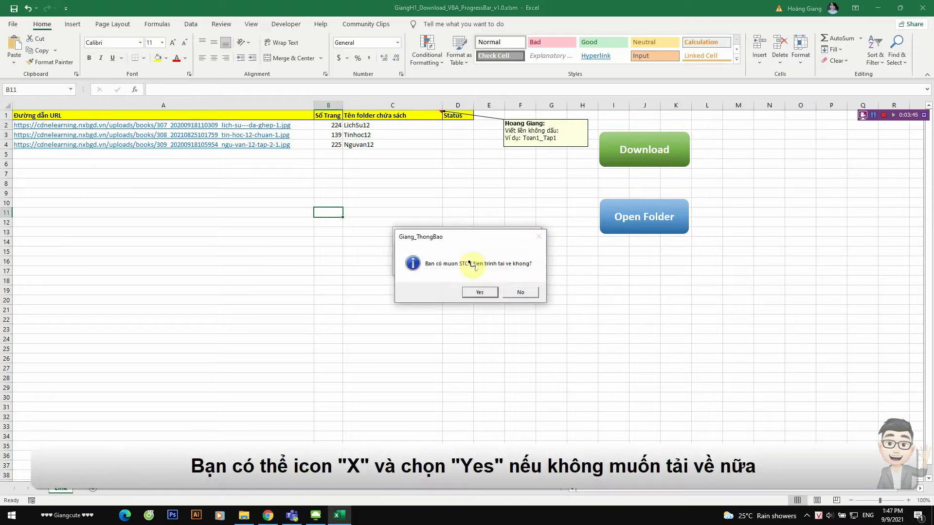
pyautogui.click(517, 293)
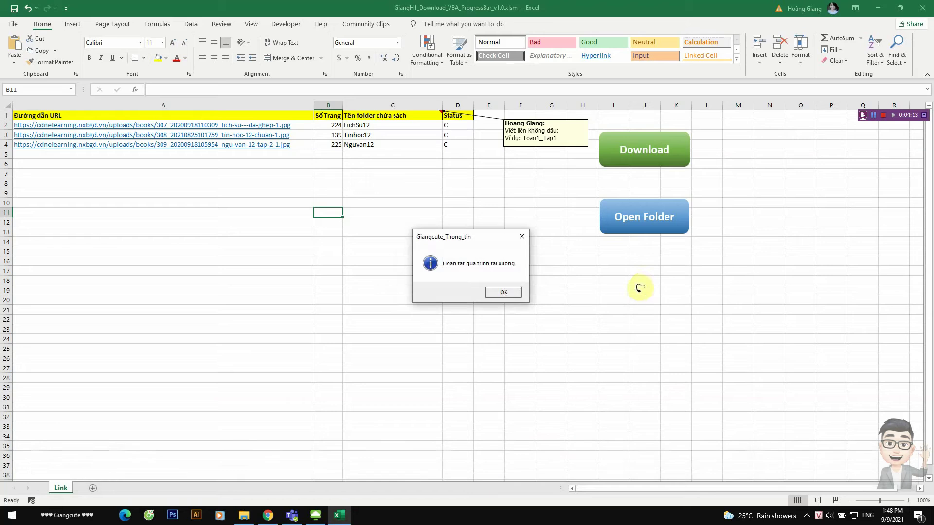
pyautogui.click(504, 292)
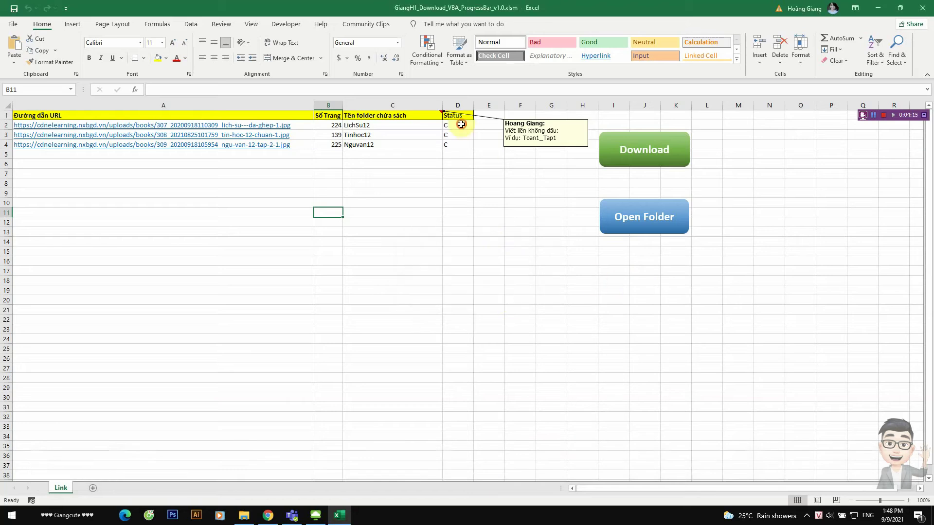
# Step: Check the Status cells of the three books and open the folder containing the downloaded books from the workbook
pyautogui.moveTo(460, 124); pyautogui.dragTo(461, 145)
pyautogui.click(465, 202)
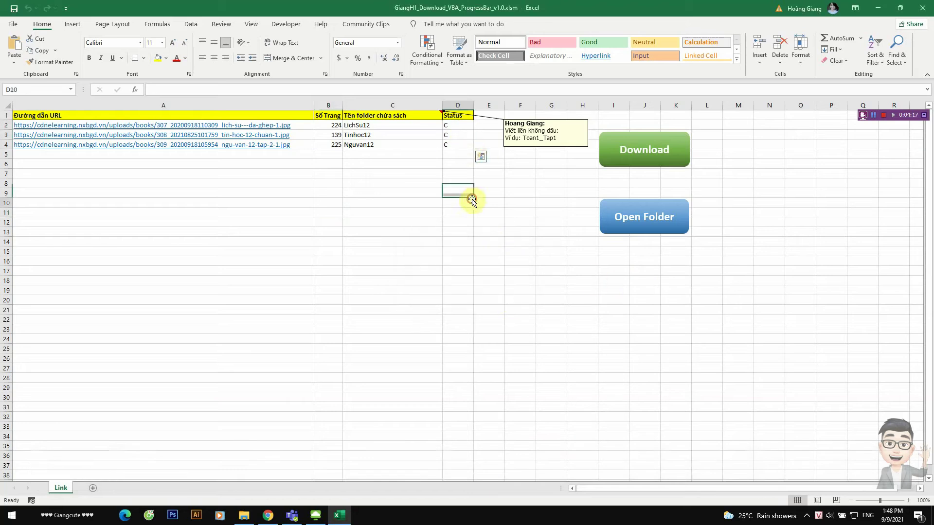
pyautogui.click(644, 228)
pyautogui.click(126, 63)
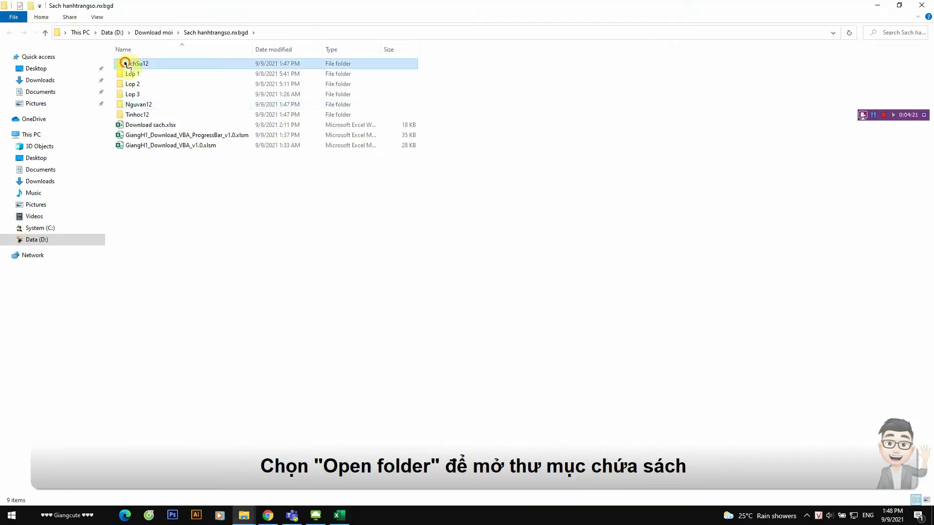
pyautogui.click(146, 115)
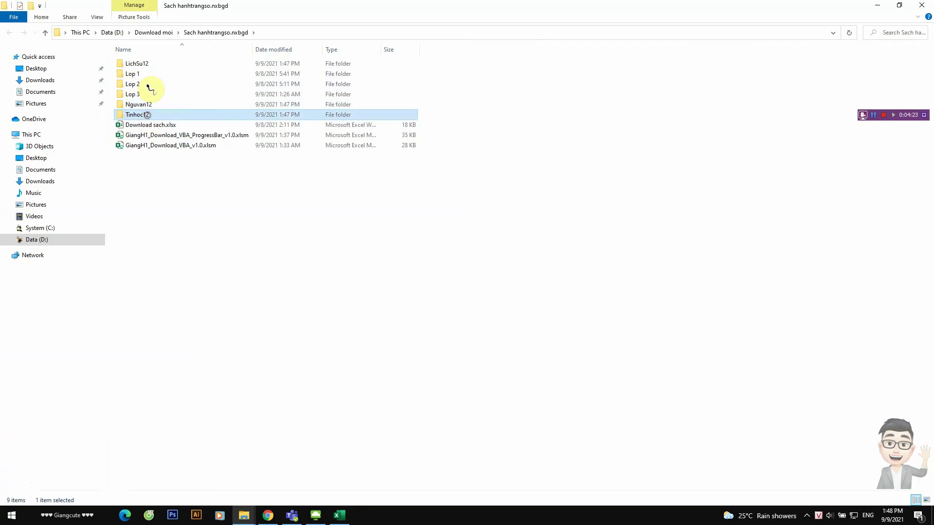
# Step: Open the LichSu12 folder and page through its images in the photo viewer, starting from the cover, and close the viewer
pyautogui.doubleClick(146, 68)
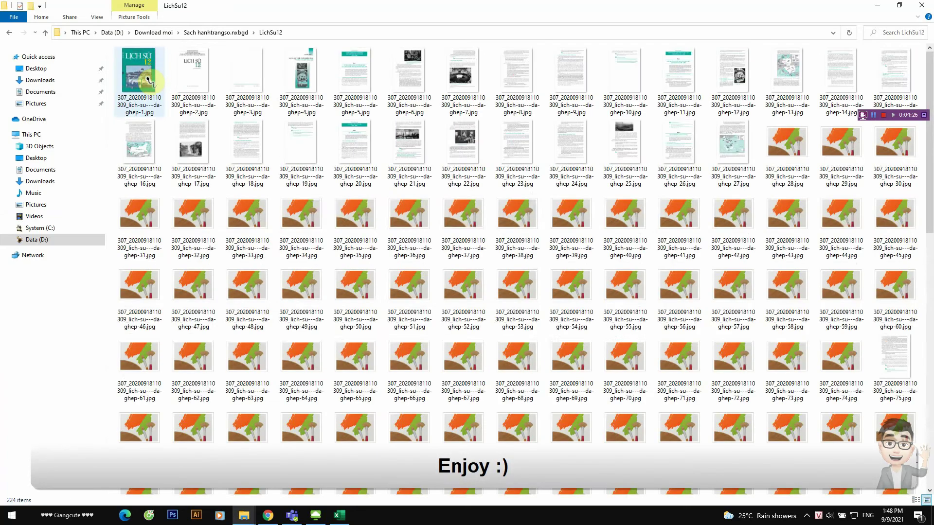
pyautogui.click(149, 80)
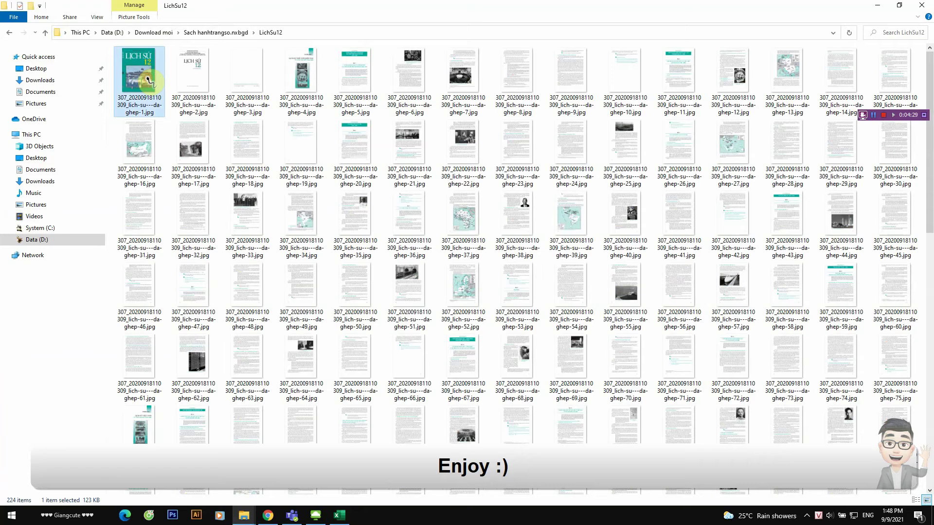
pyautogui.doubleClick(148, 80)
pyautogui.press('Right')
pyautogui.press('Right')
pyautogui.press('Right')
pyautogui.press('Right')
pyautogui.press('Right')
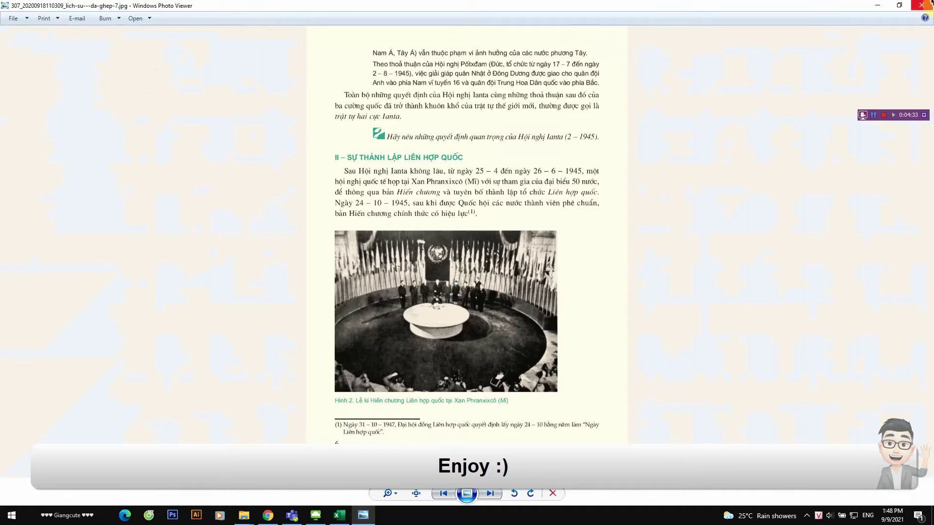
pyautogui.click(922, 4)
# Step: Return to the parent folder, open the Nguvan12 folder and view its image ending in ngu-van-12-tap-2-4.jpg
pyautogui.click(9, 32)
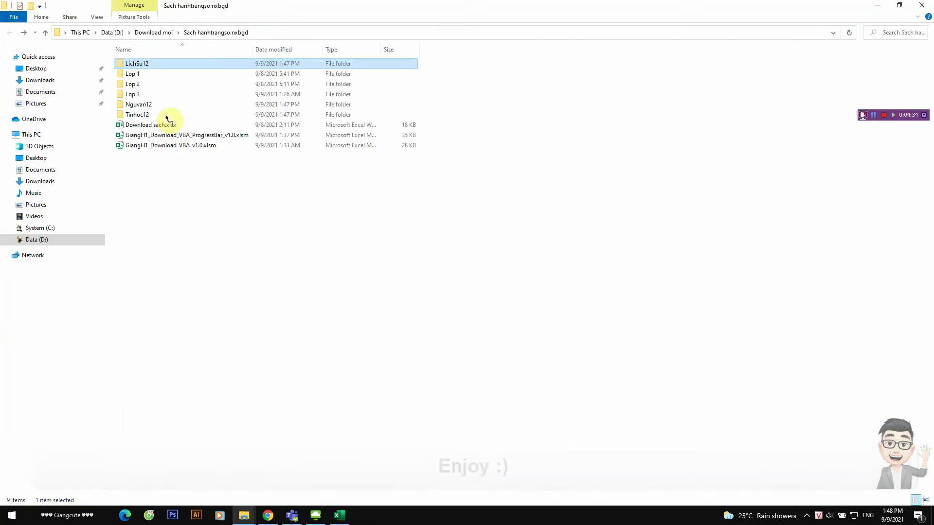
pyautogui.doubleClick(140, 105)
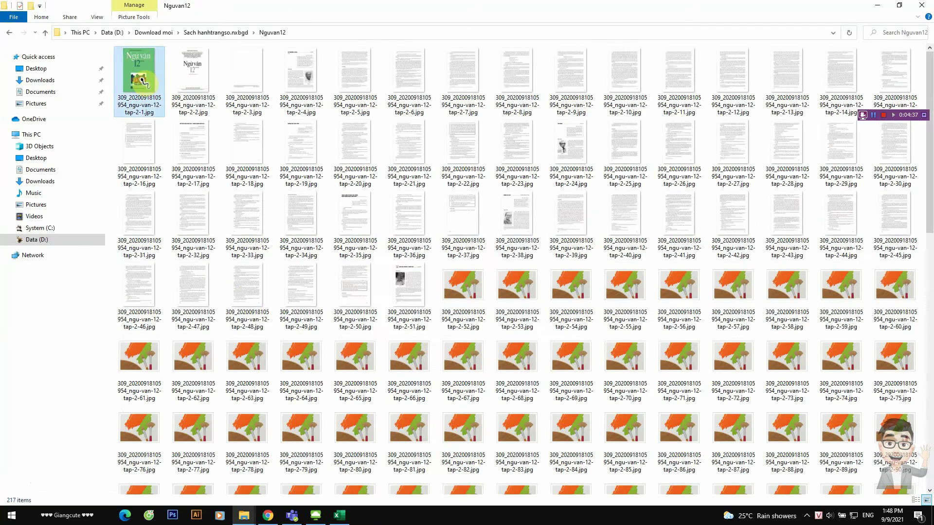
pyautogui.click(258, 90)
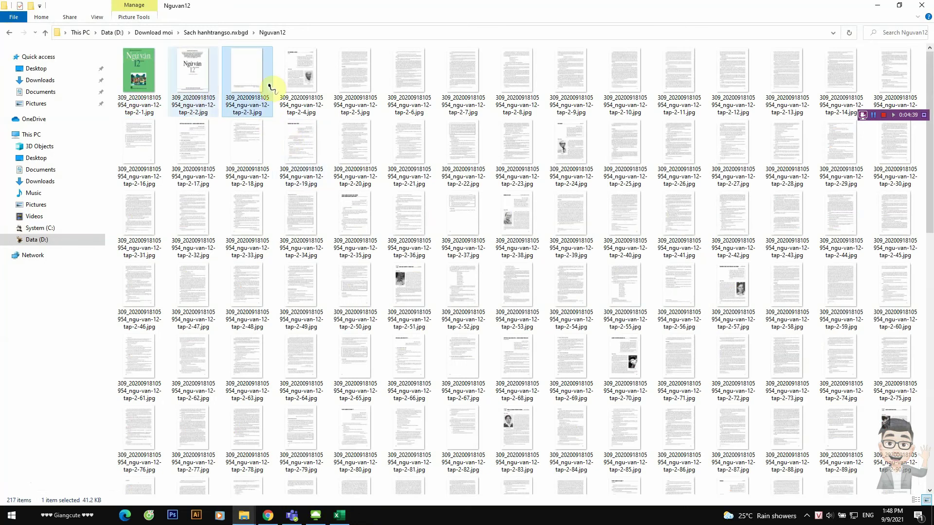
pyautogui.doubleClick(293, 88)
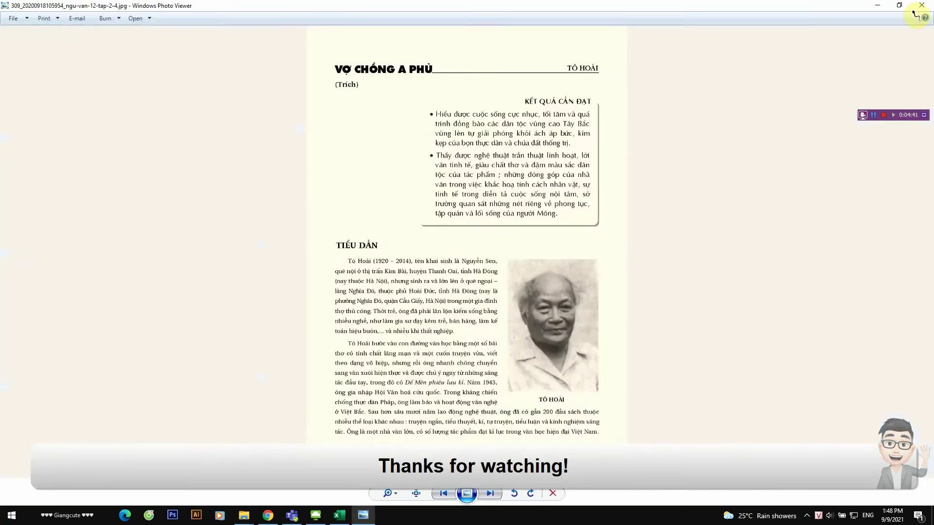